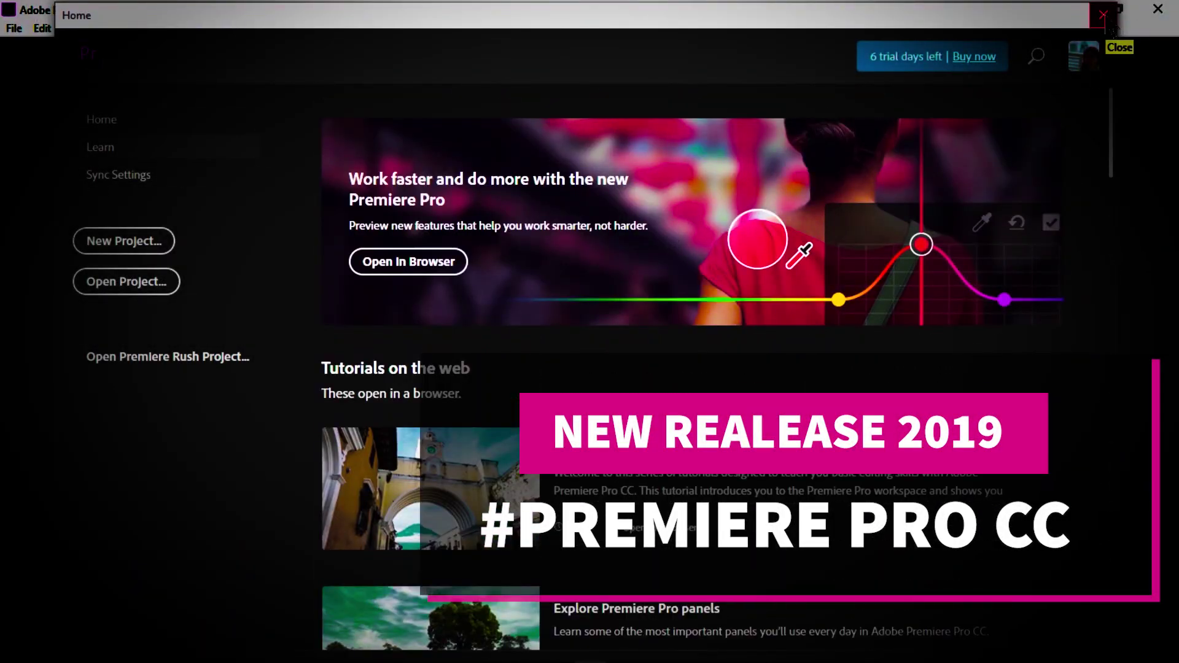
Close the Home screen and switch the title font to VAGRounded BT
click(1103, 16)
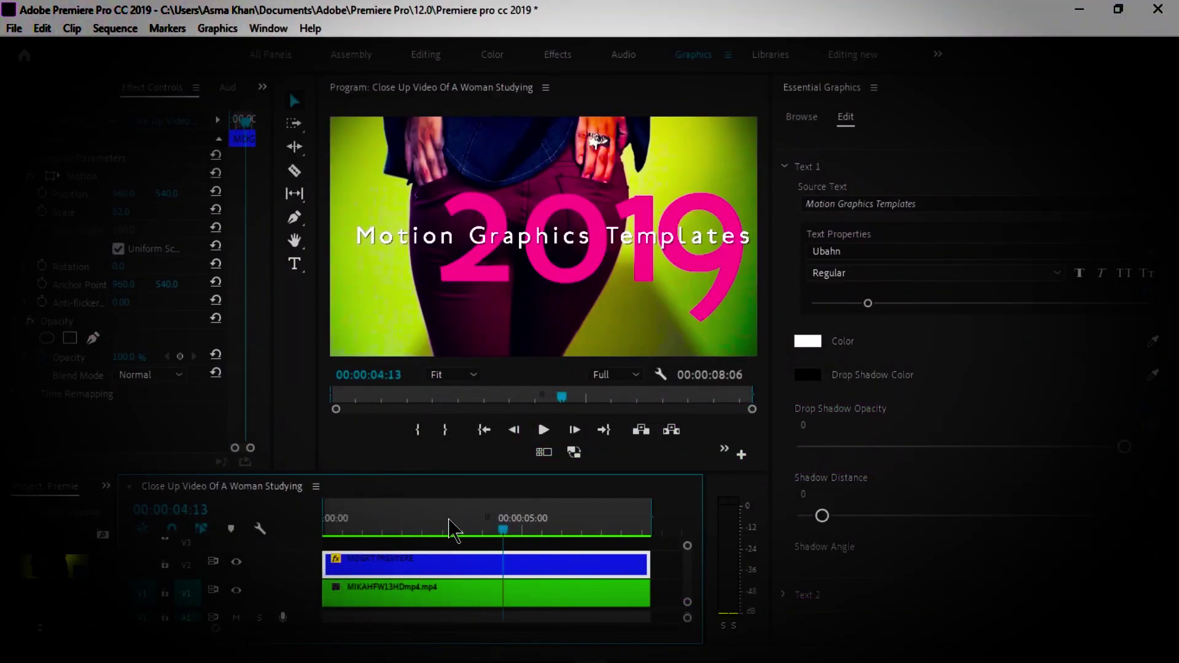
click(921, 250)
click(885, 372)
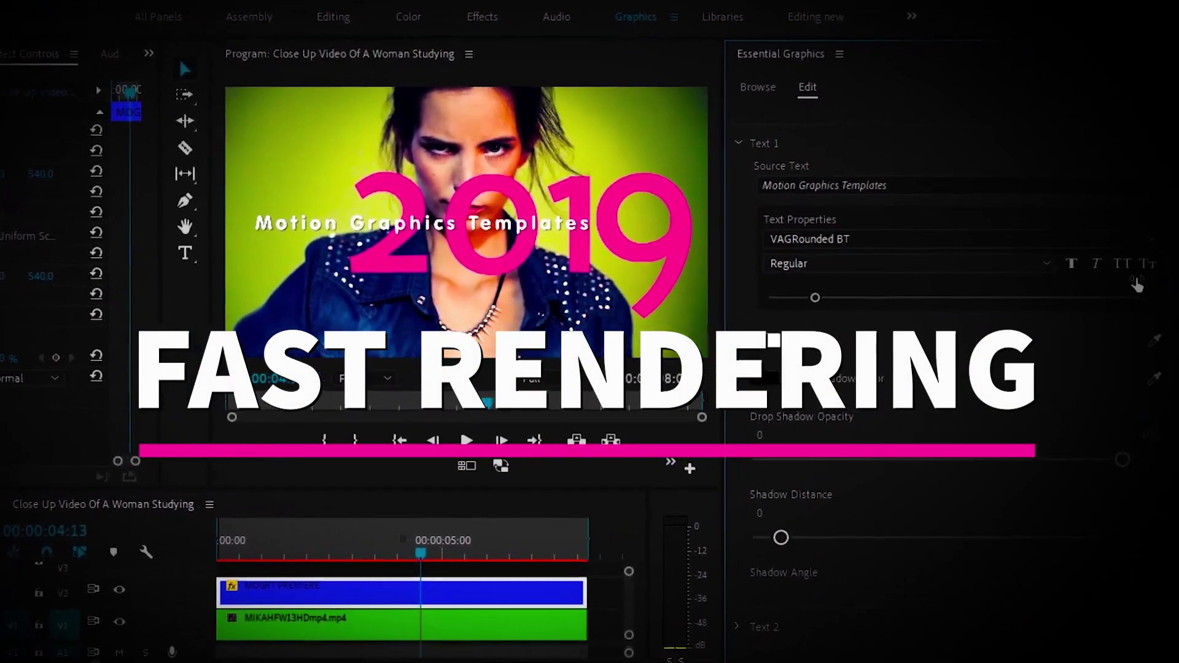
Check the font styles list, adjust reverb reduction, and browse the Learn tutorials page
click(1056, 270)
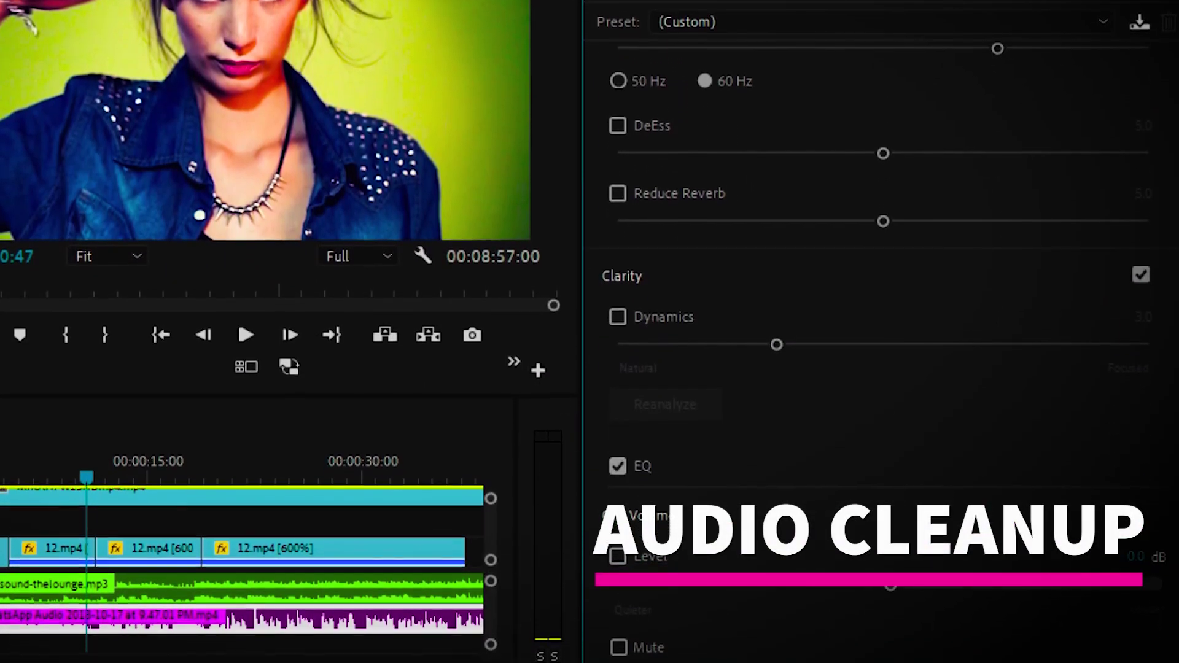
drag(706, 202, 729, 201)
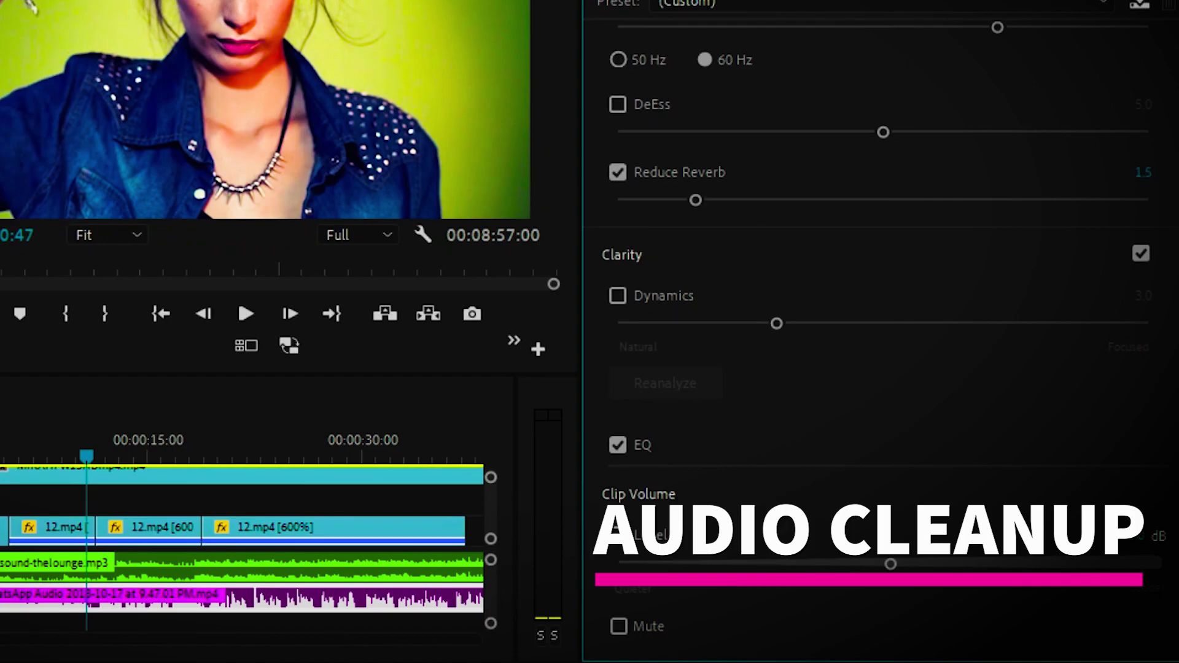
scroll(1163, 303, down, 5)
scroll(1164, 317, down, 3)
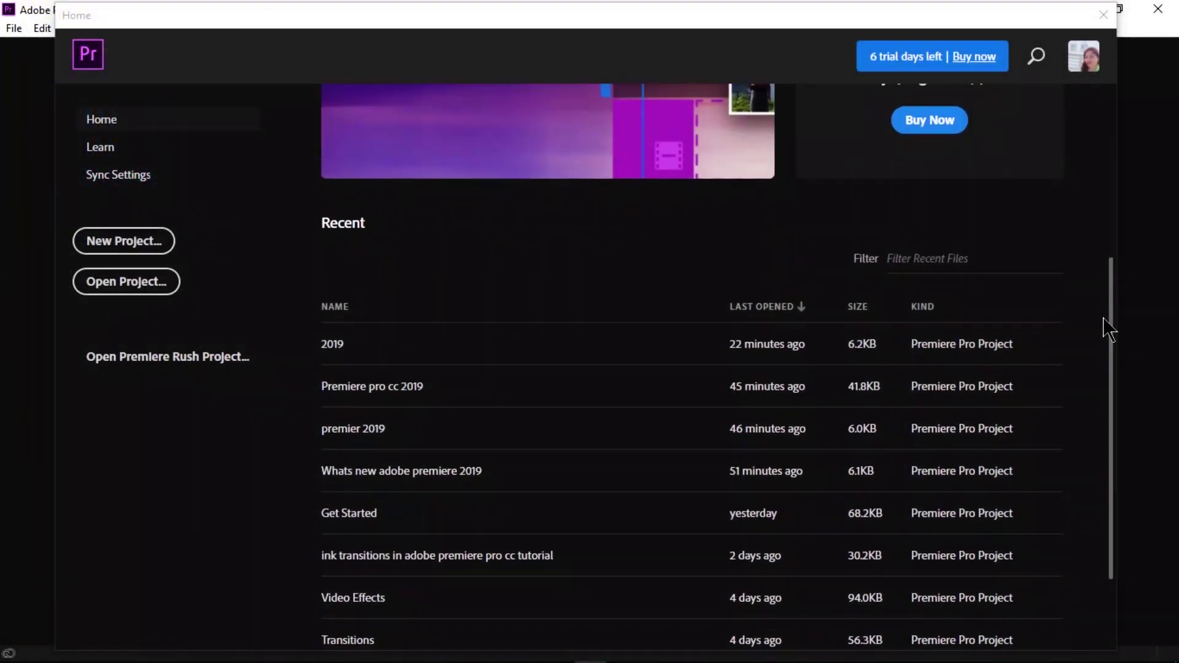
scroll(1108, 329, up, 3)
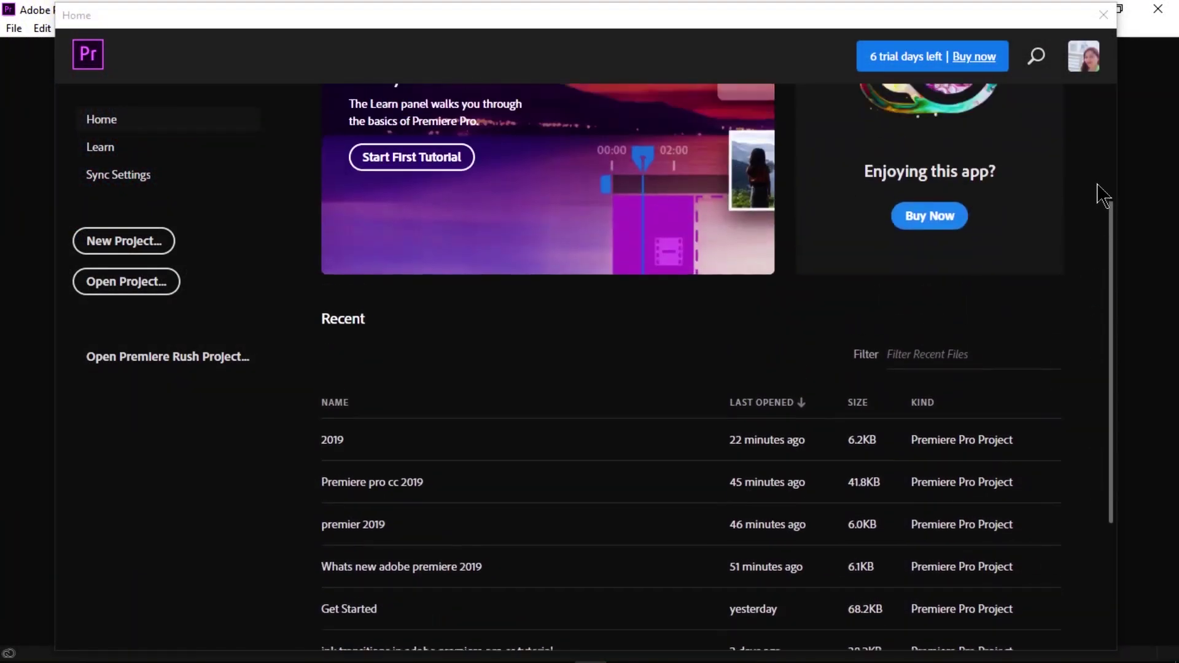
click(100, 148)
scroll(1100, 190, down, 5)
scroll(1110, 272, down, 5)
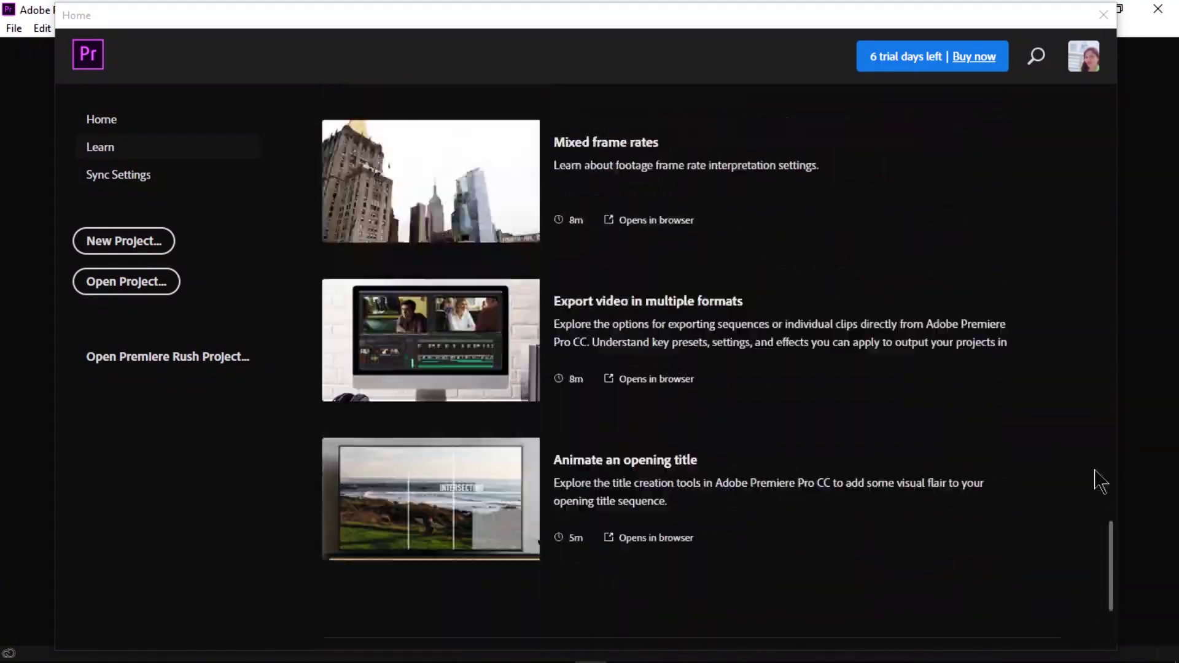
scroll(1095, 479, up, 10)
Close the start screen and preview the sequence, stopping on the full title frame
click(1103, 15)
key(space)
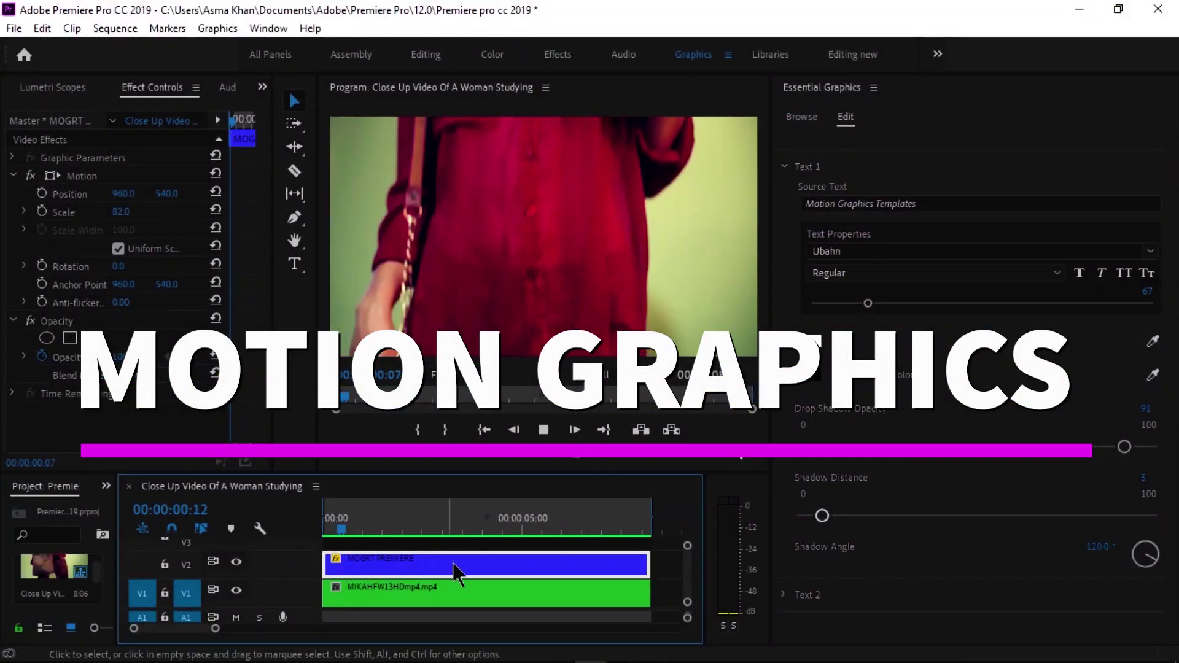
click(358, 533)
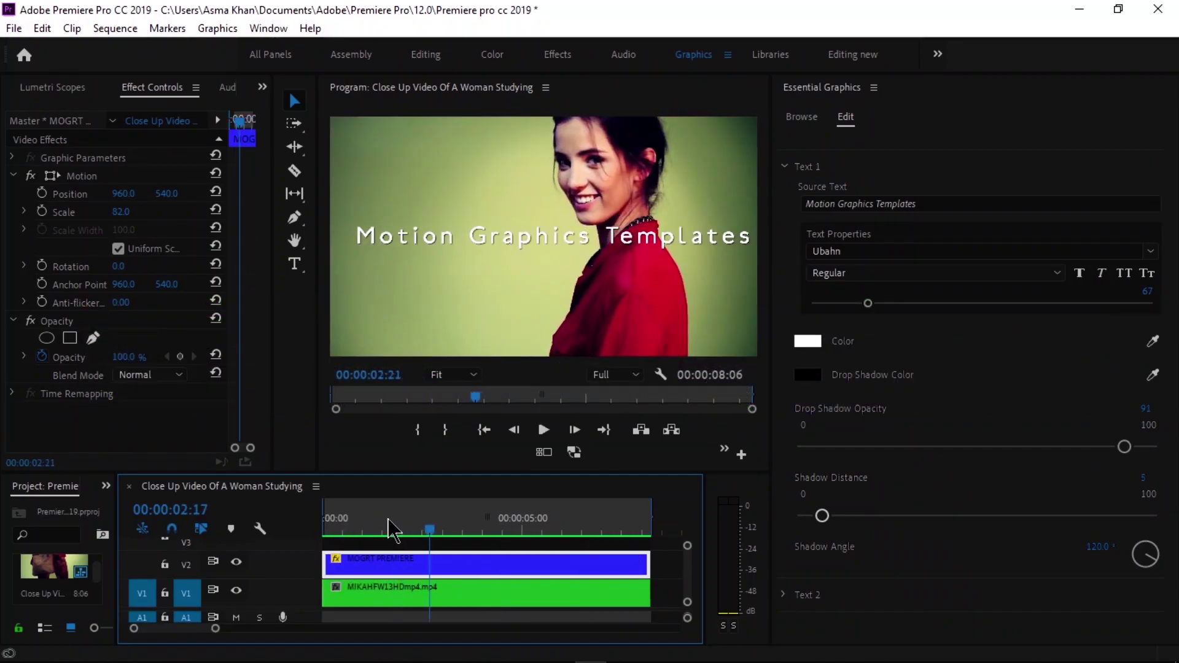
Give the title a smaller Faux Bold Tele-Marines font after trying VAGRounded BT and Wila Milita
click(890, 252)
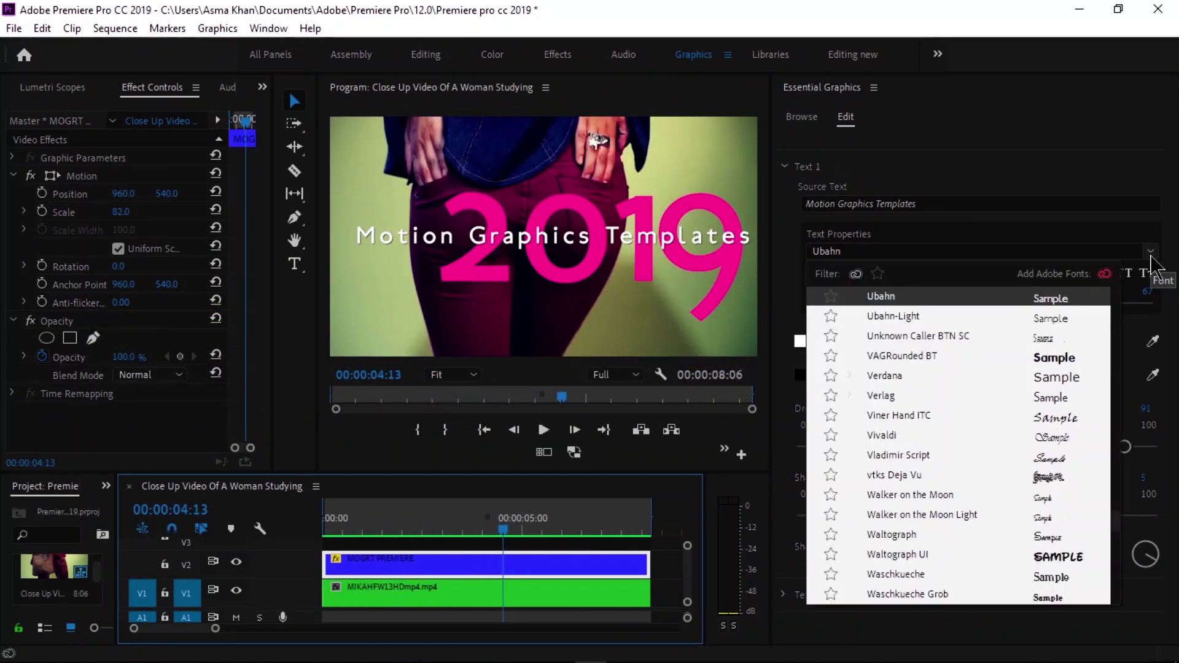
click(1053, 362)
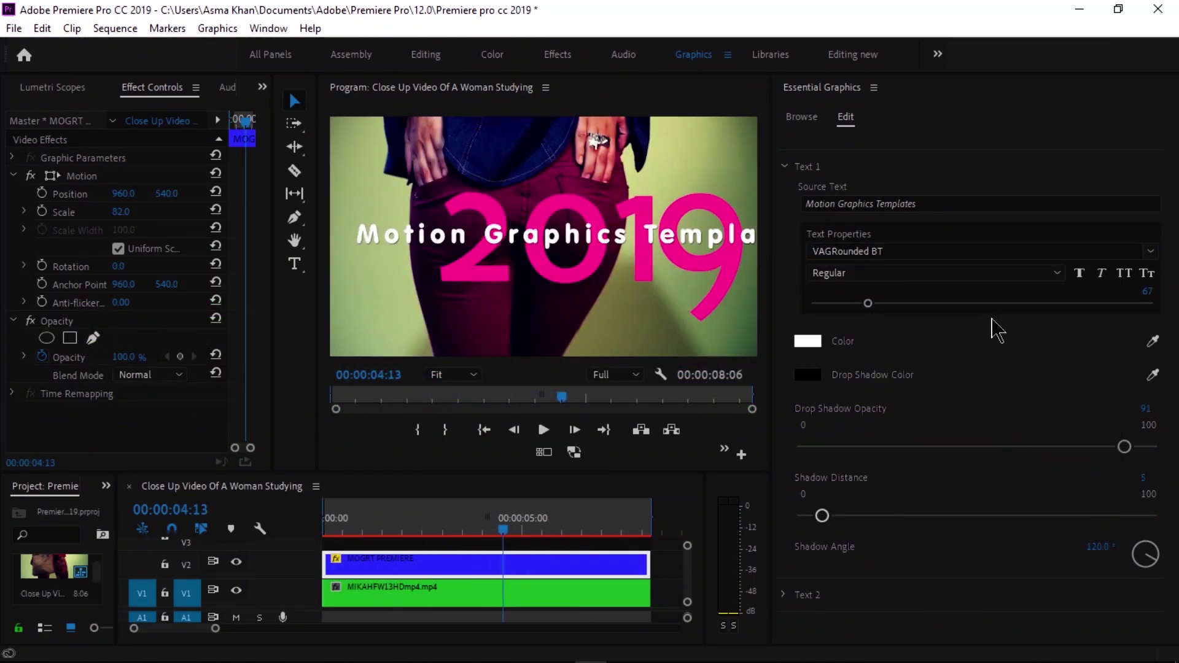
drag(1146, 293, 1100, 281)
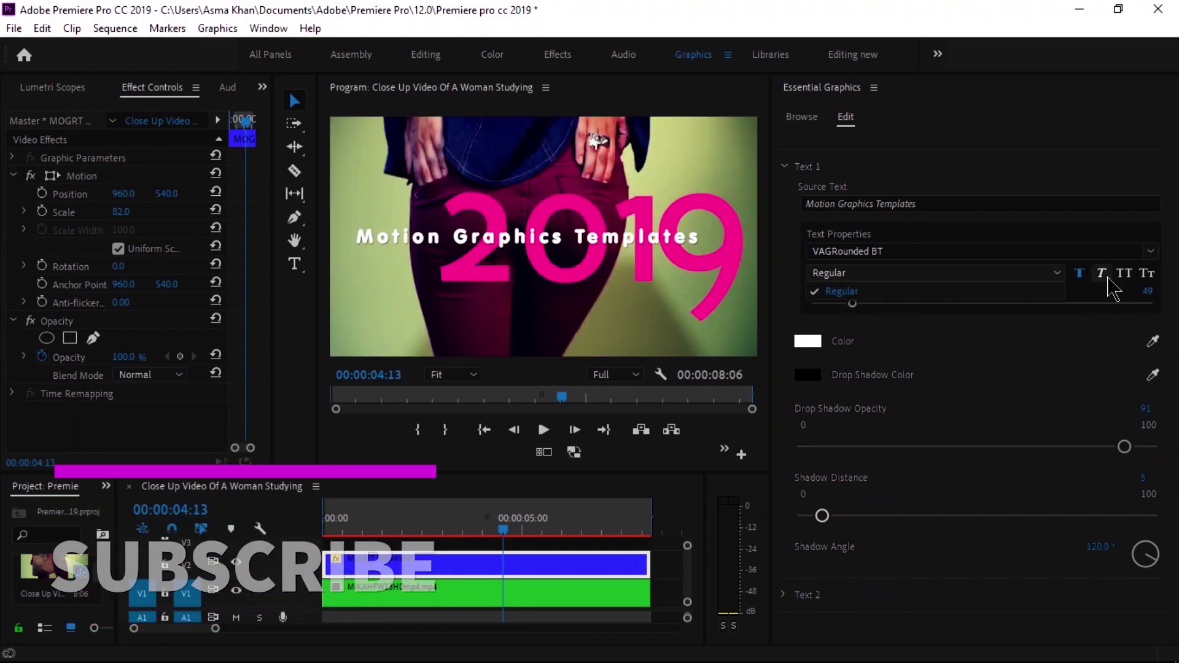
click(1079, 272)
click(1151, 252)
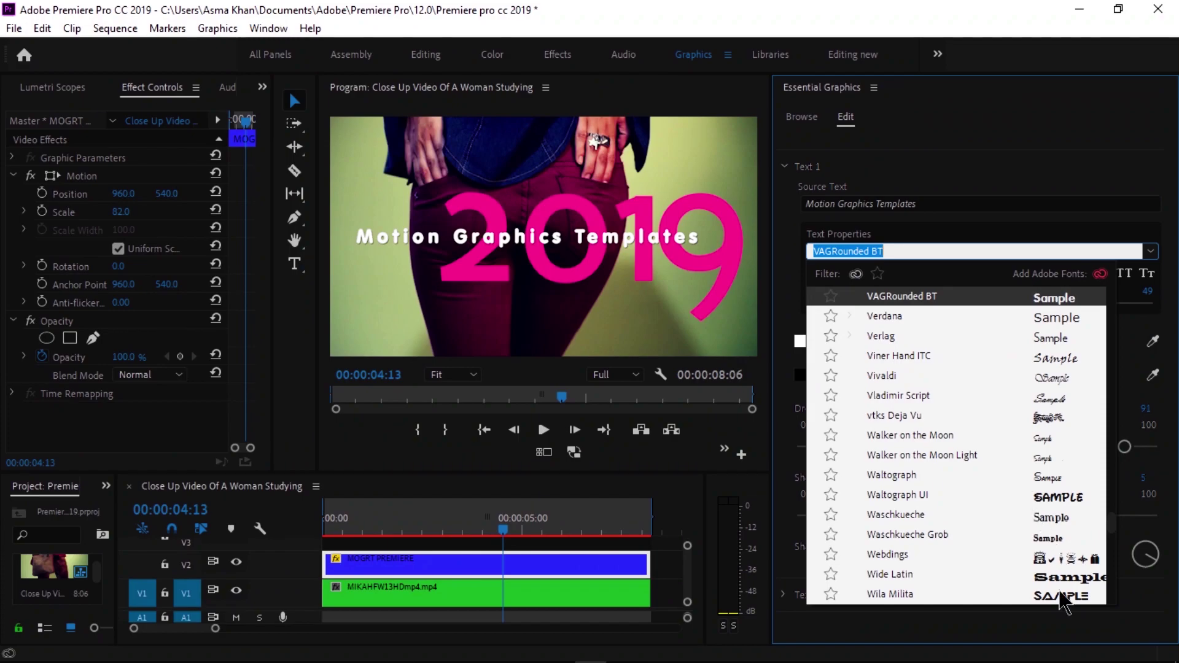
click(1063, 597)
click(1124, 272)
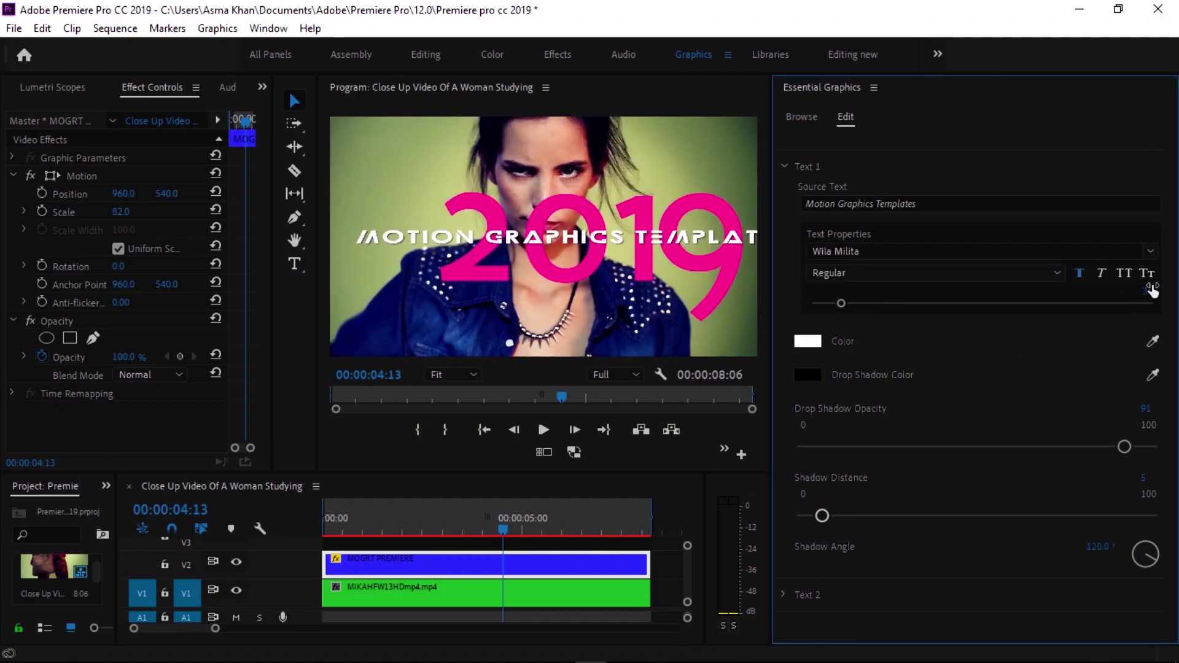
click(1150, 251)
scroll(927, 390, up, 5)
scroll(985, 355, up, 7)
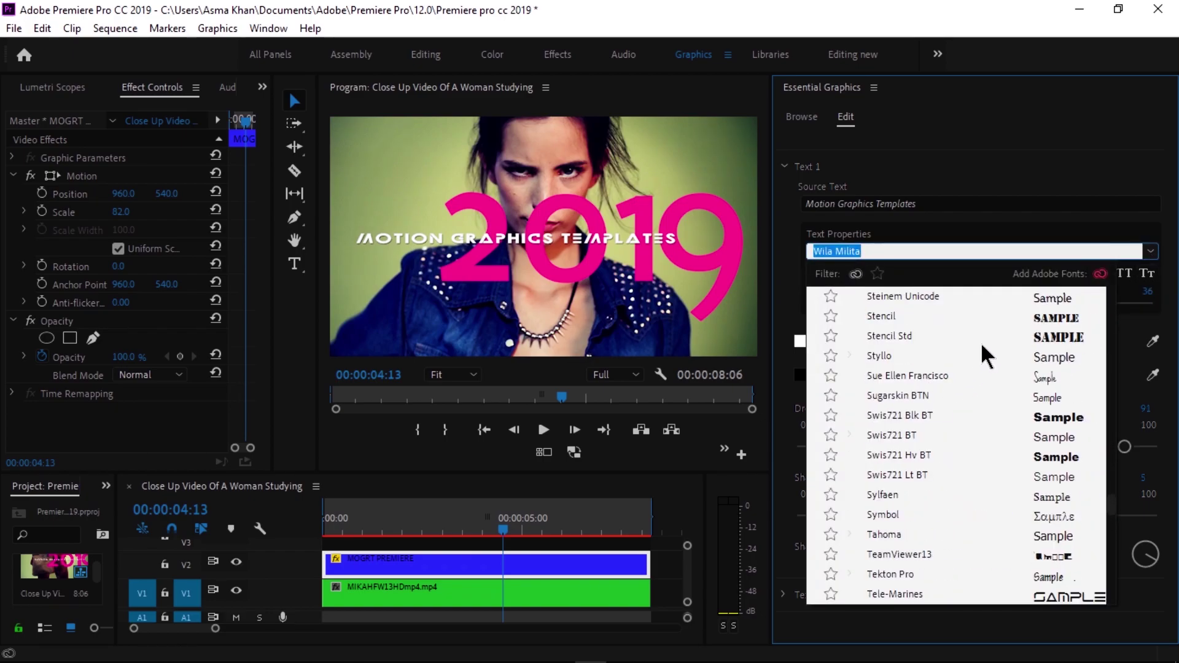
click(1028, 597)
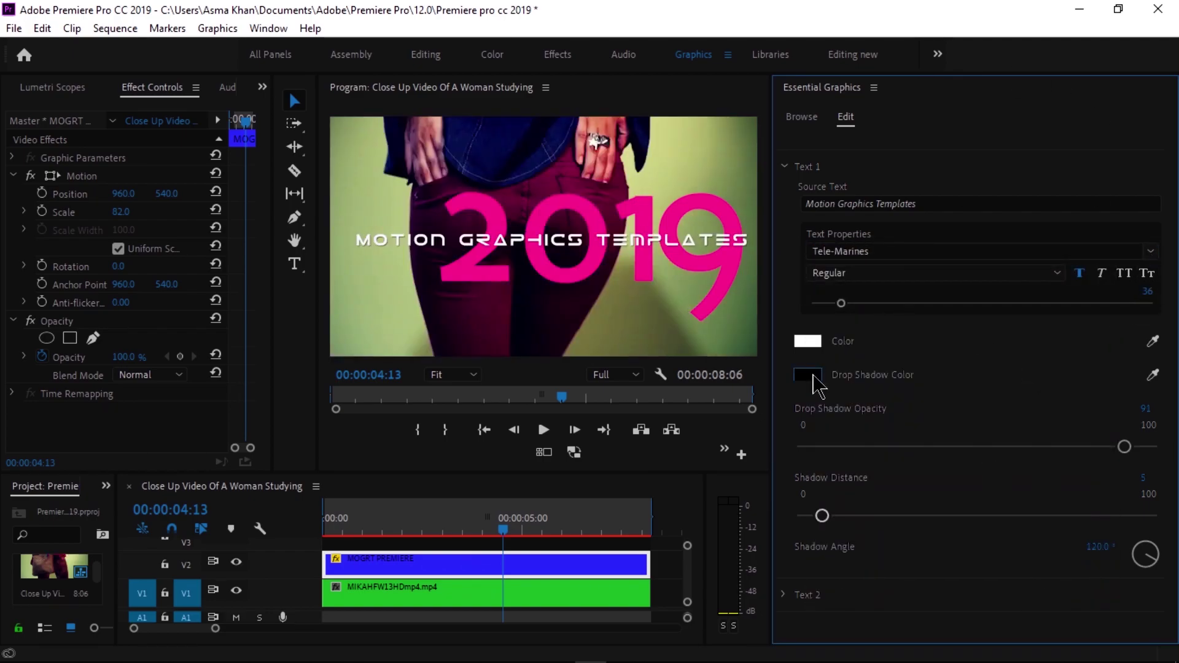
Keep the drop shadow dark, change its opacity and push it farther from the text
click(811, 378)
click(779, 254)
drag(1150, 412, 1163, 419)
drag(822, 517, 829, 516)
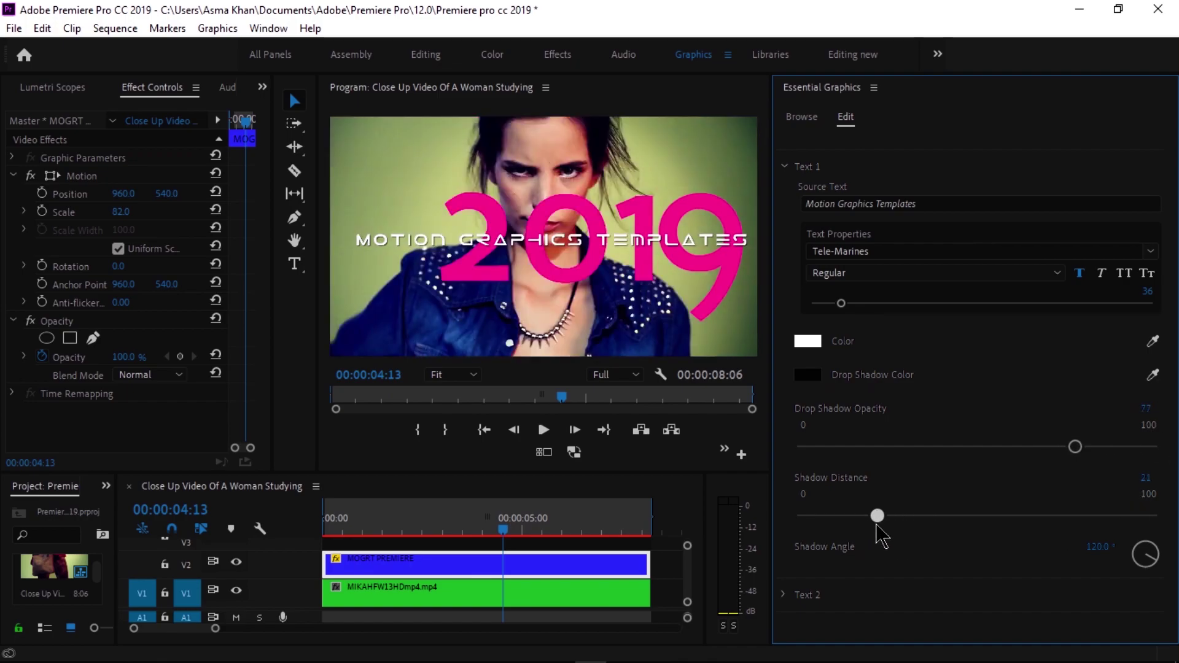
Set the title text colour to bright lime green and return the playhead to the start
click(807, 342)
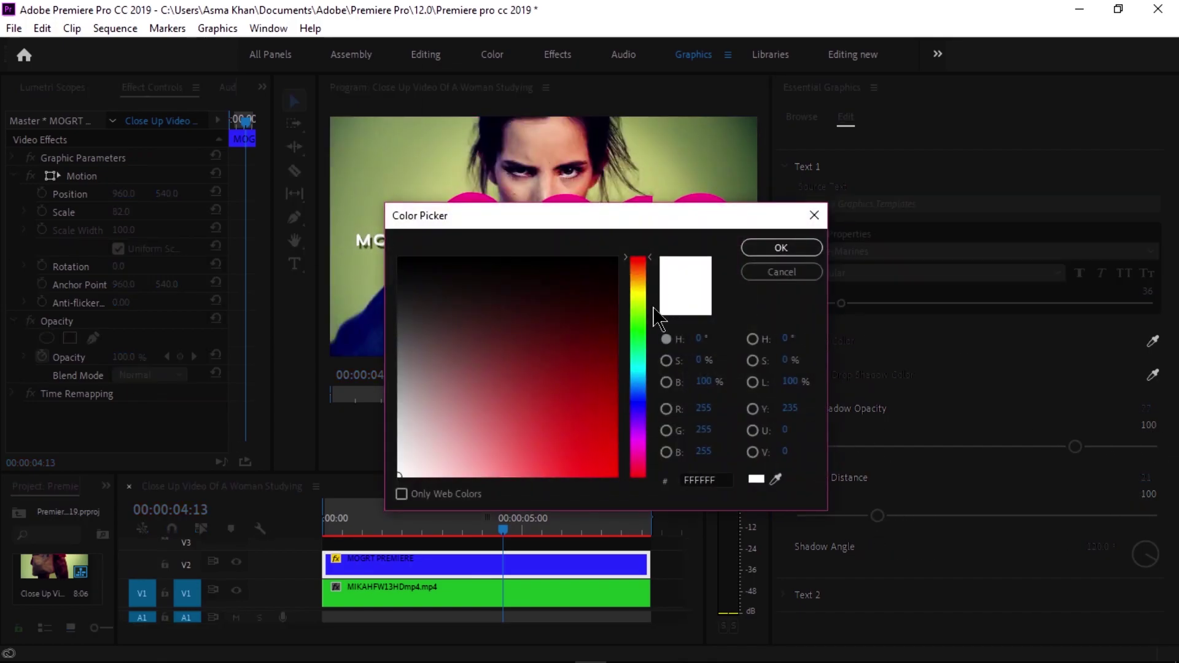
click(637, 318)
drag(593, 427, 615, 263)
click(781, 246)
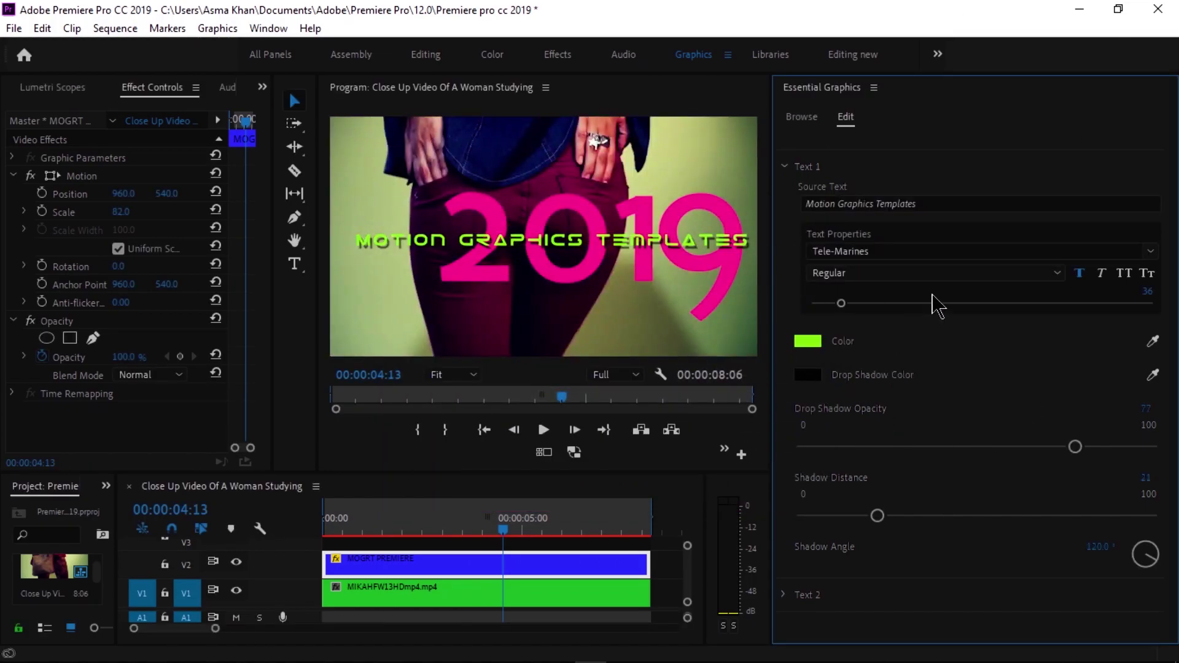
click(373, 529)
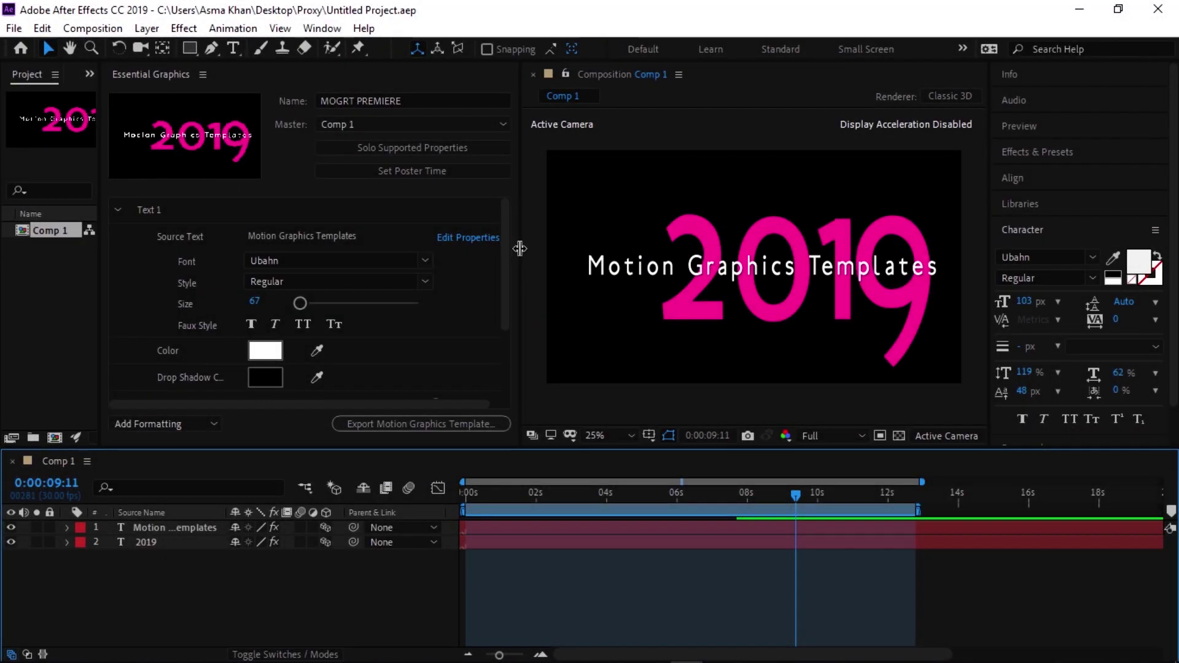
Expose the Source Text as editable properties and make Comp 1's work area a protected region
drag(514, 249, 560, 249)
click(498, 239)
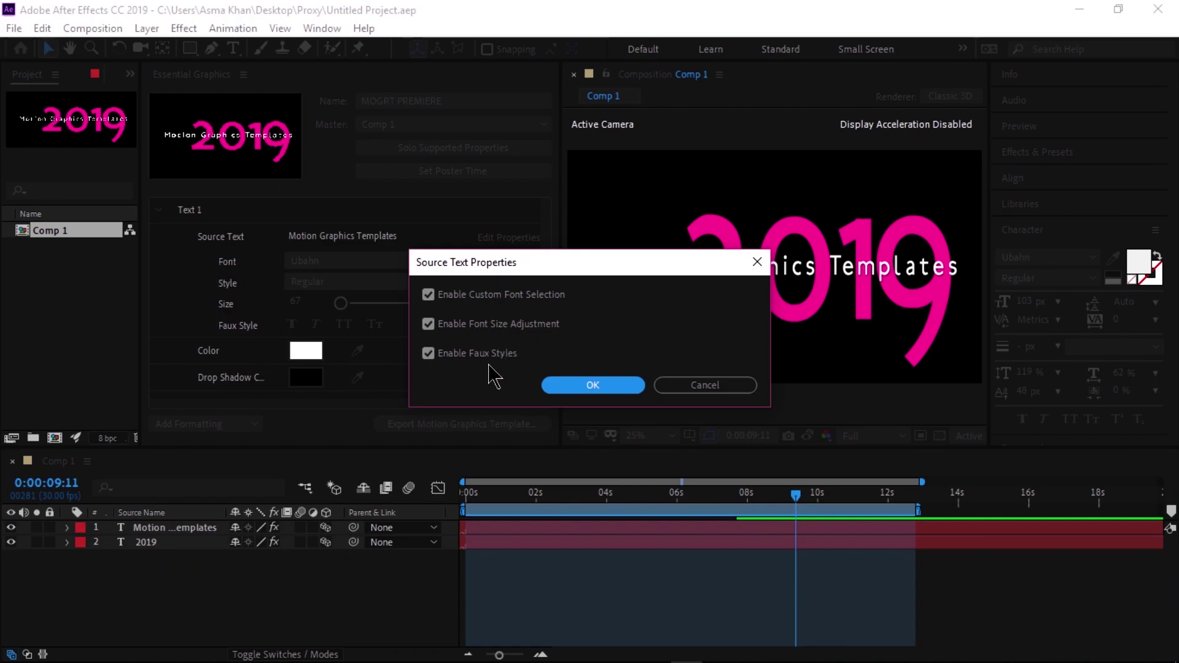
click(576, 388)
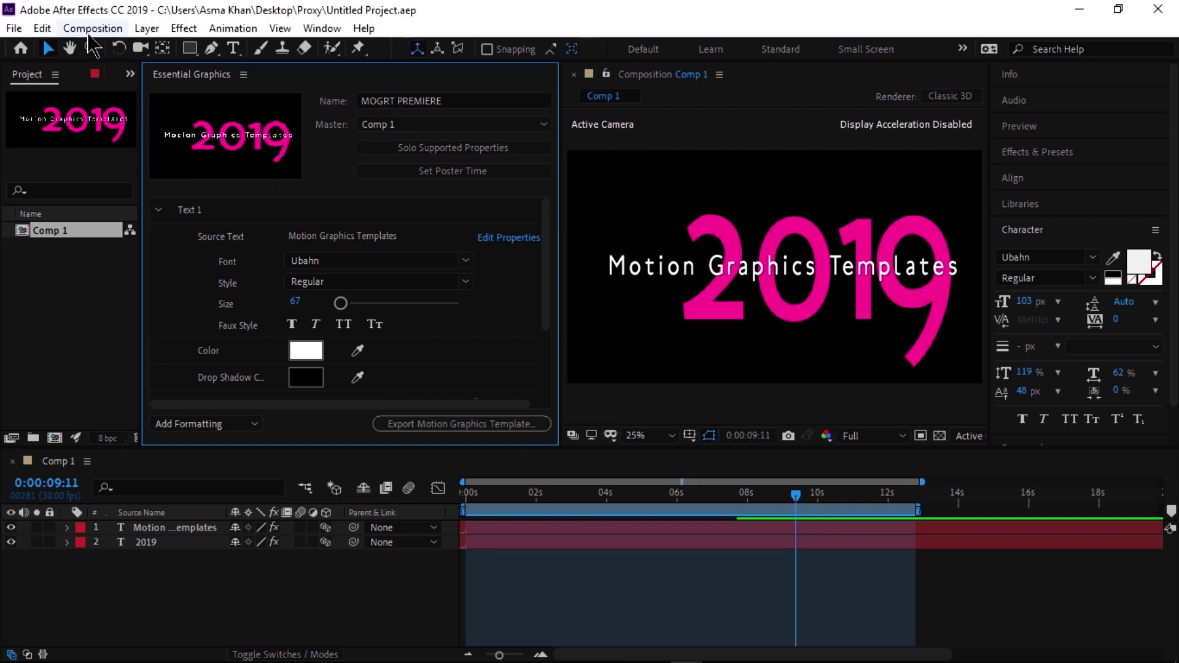
click(92, 29)
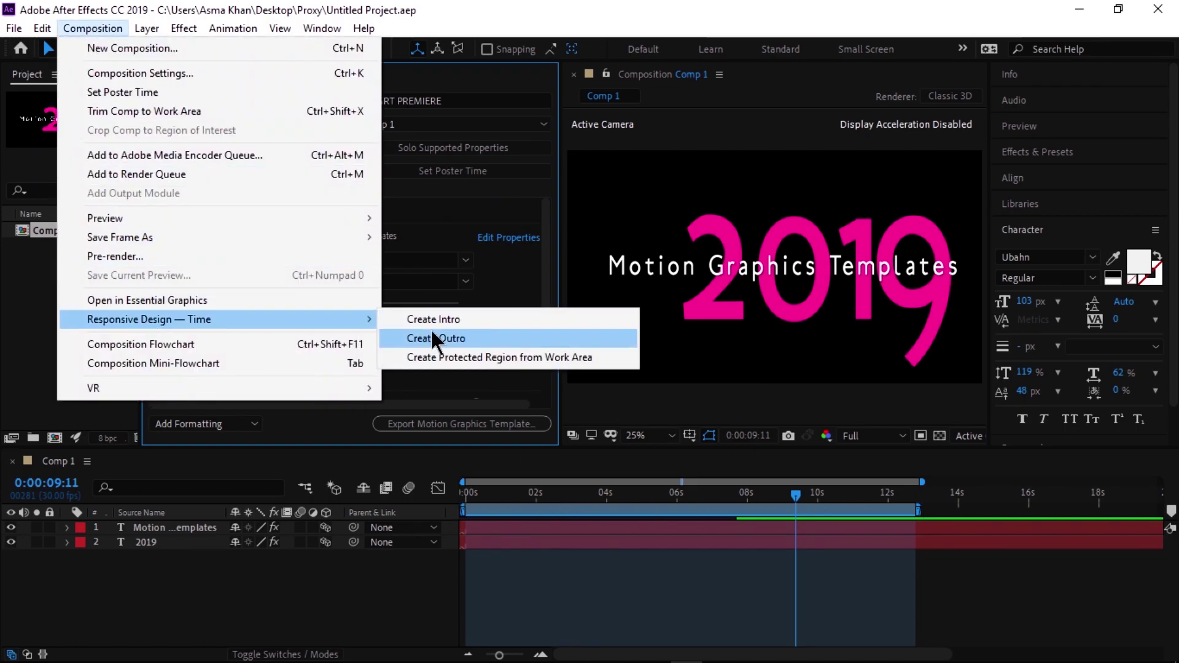
mouse_move(148, 318)
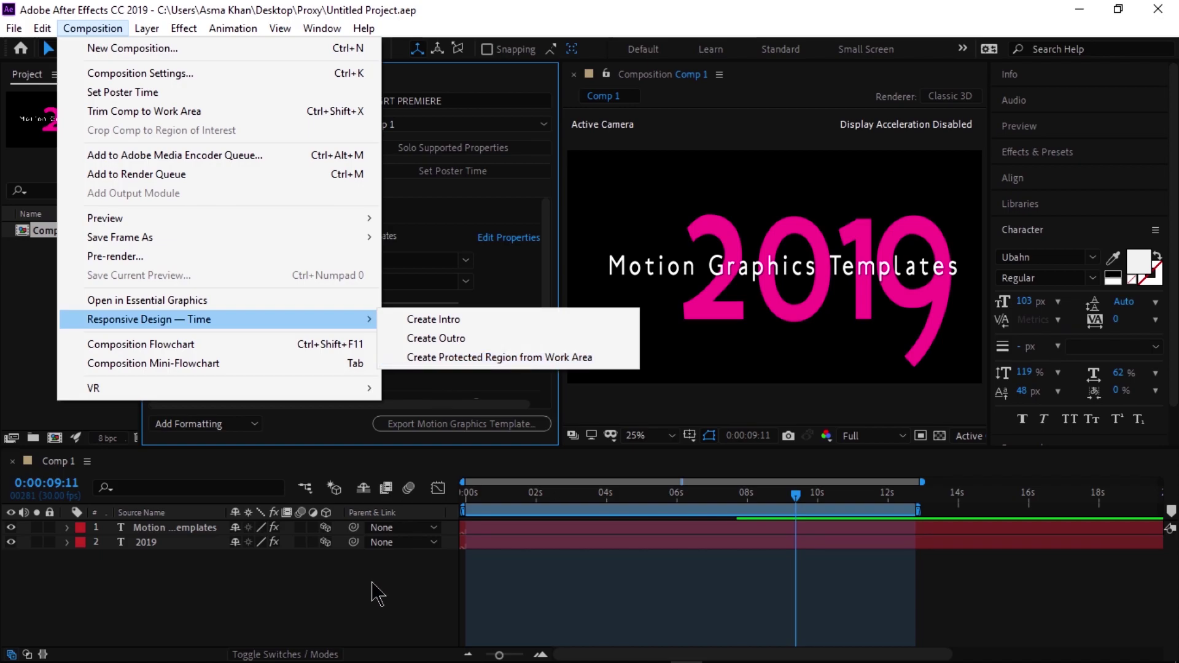
click(438, 359)
Back in Premiere Pro, trim the title clip shorter and scrub to preview it over the footage
click(599, 650)
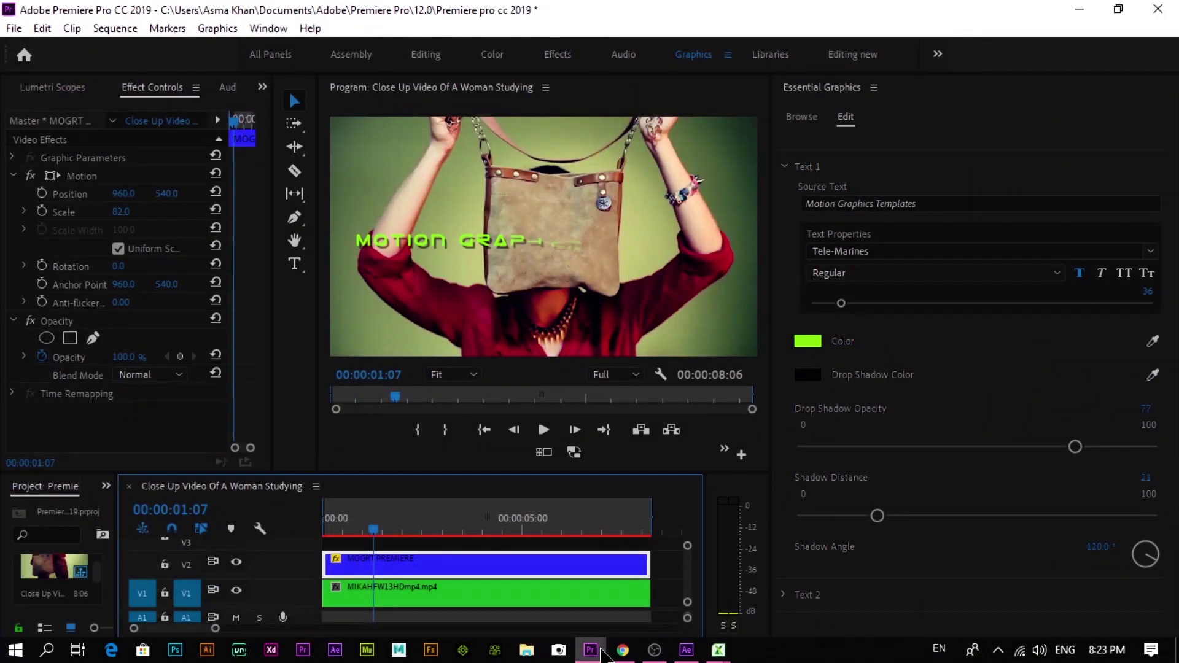
drag(647, 564, 522, 565)
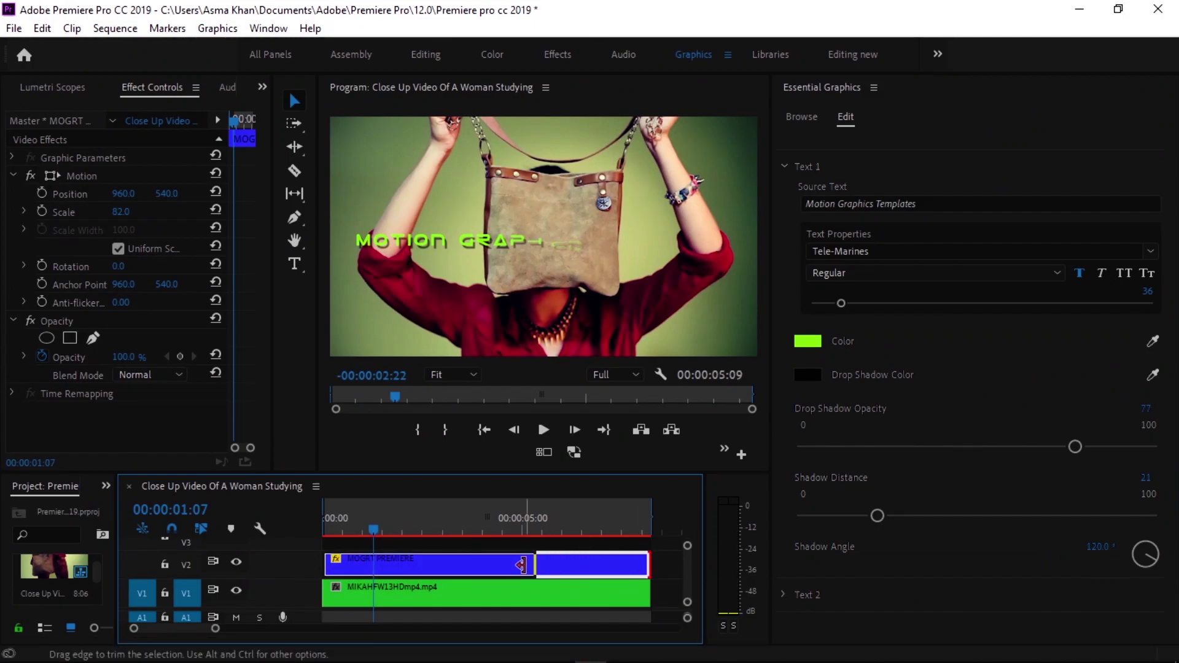
click(336, 533)
drag(337, 535, 470, 534)
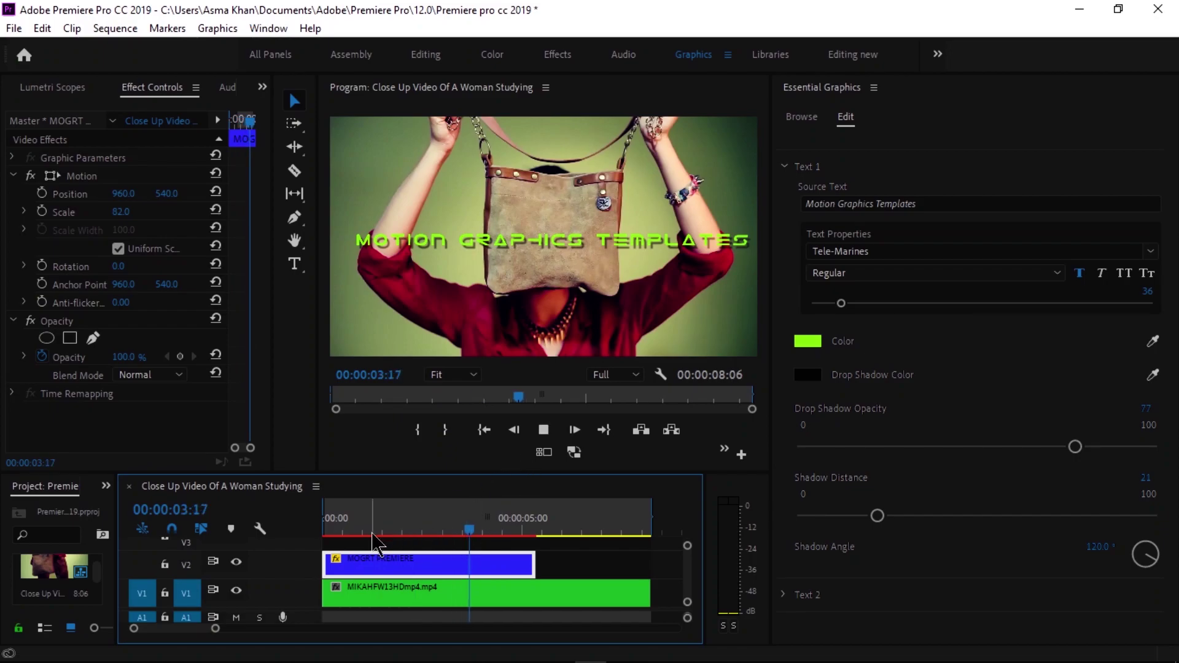
drag(338, 534, 447, 542)
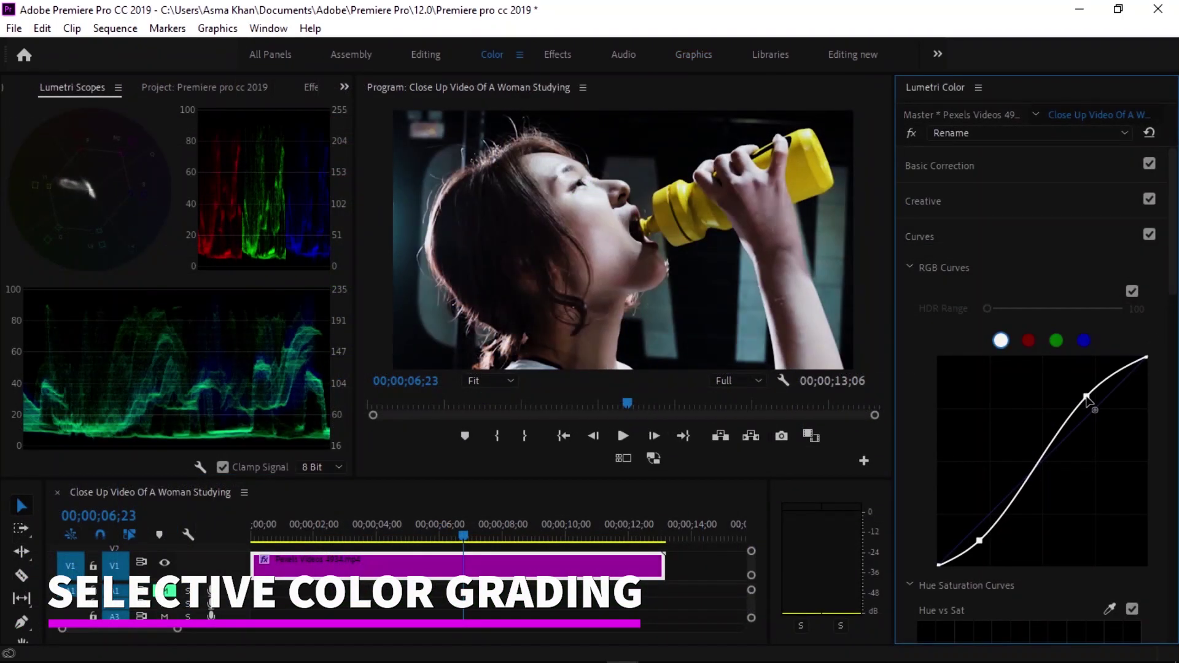
Shape the RGB curve into an S by darkening shadows and adjusting highlights, and rename the Lumetri effect
drag(979, 541, 986, 552)
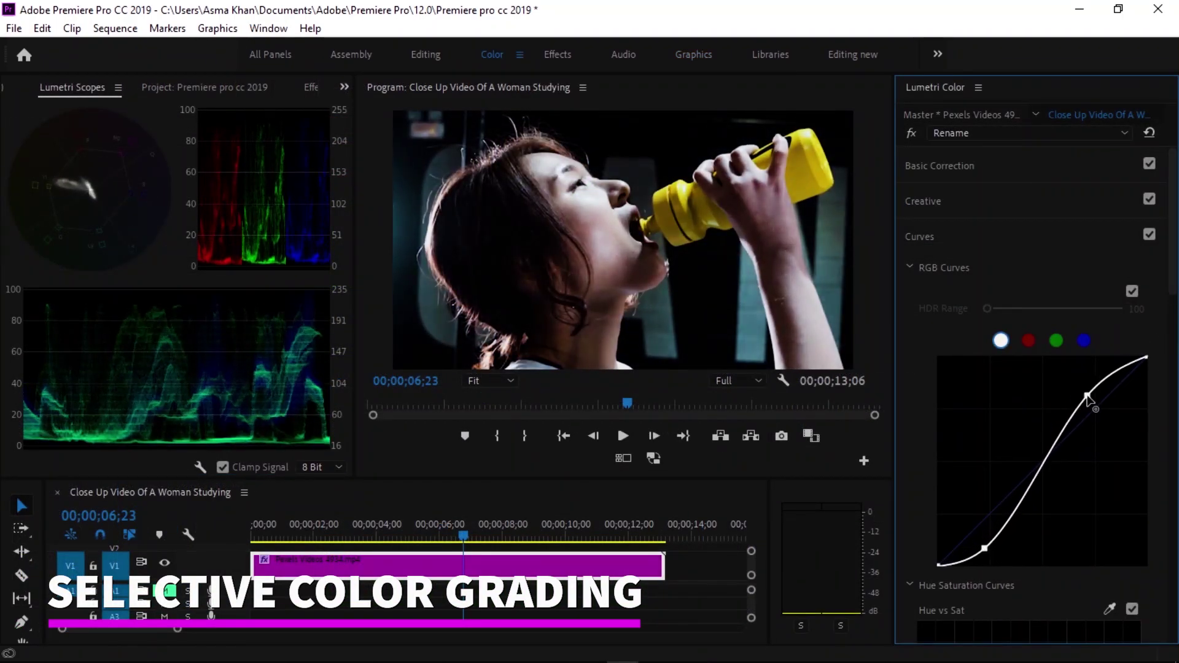
drag(1087, 396, 1090, 400)
scroll(1089, 401, down, 3)
click(1027, 132)
text(Selective Color Grading)
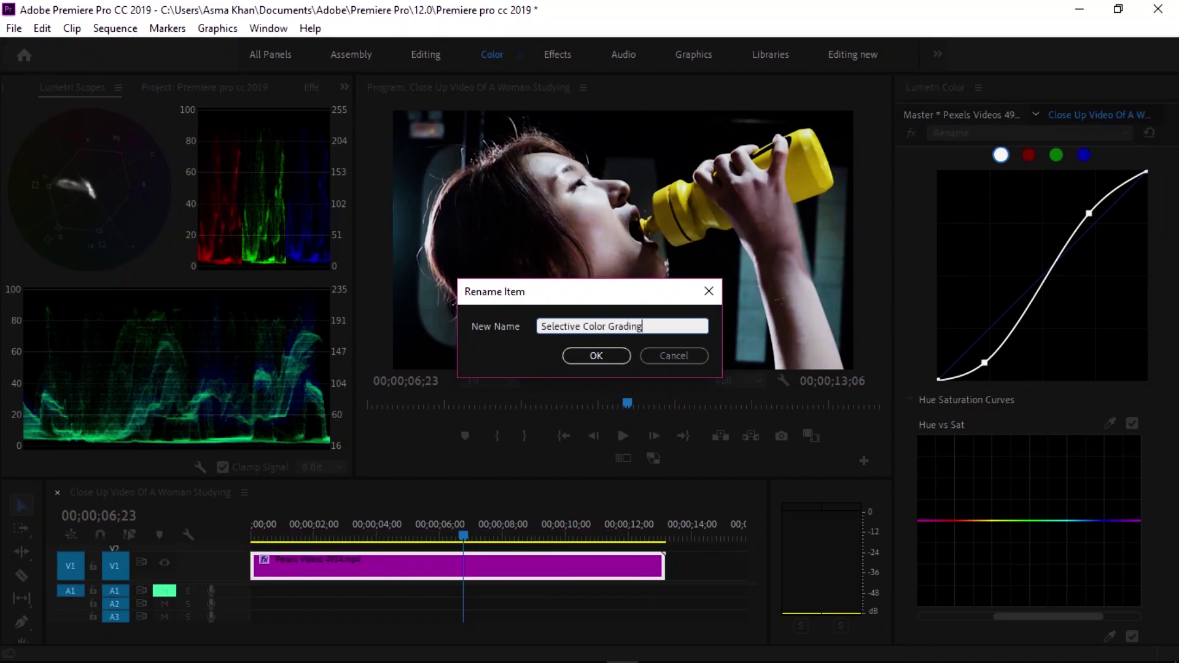
key(Return)
drag(1089, 239, 1092, 247)
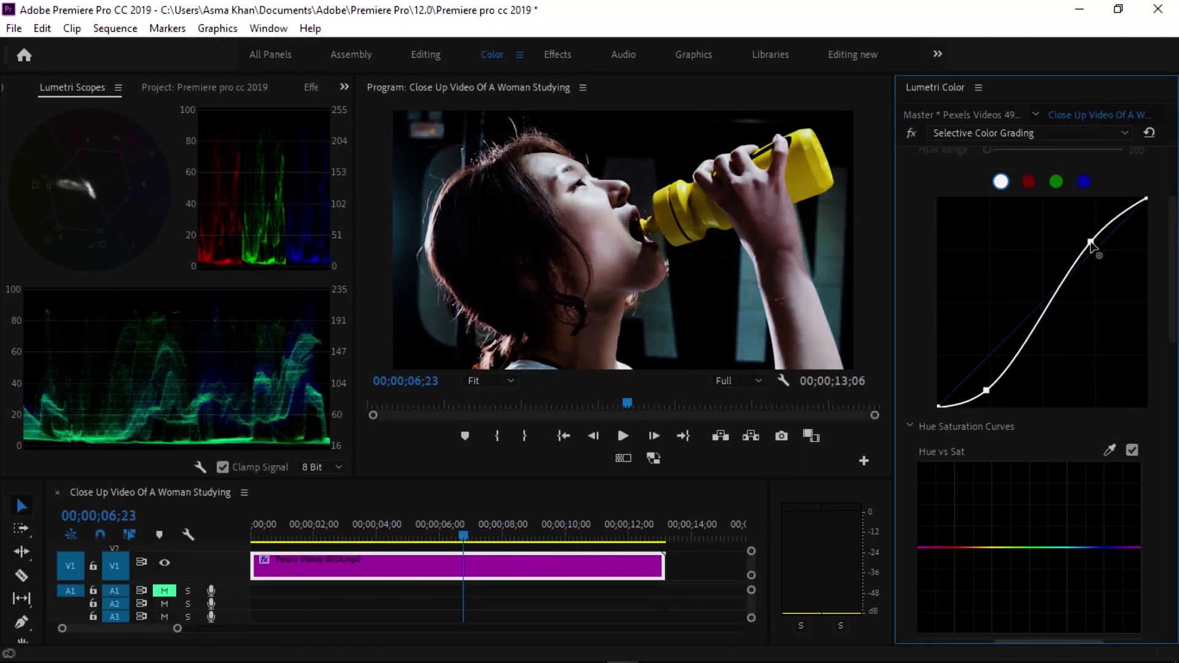
mouse_move(985, 390)
mouse_down()
mouse_move(1002, 375)
mouse_move(972, 332)
mouse_up()
scroll(1005, 382, down, 3)
Add two Hue vs Sat points and pull the Hue vs Hue curve into a dip
click(948, 373)
click(995, 373)
scroll(1057, 480, down, 3)
click(1009, 389)
click(1082, 389)
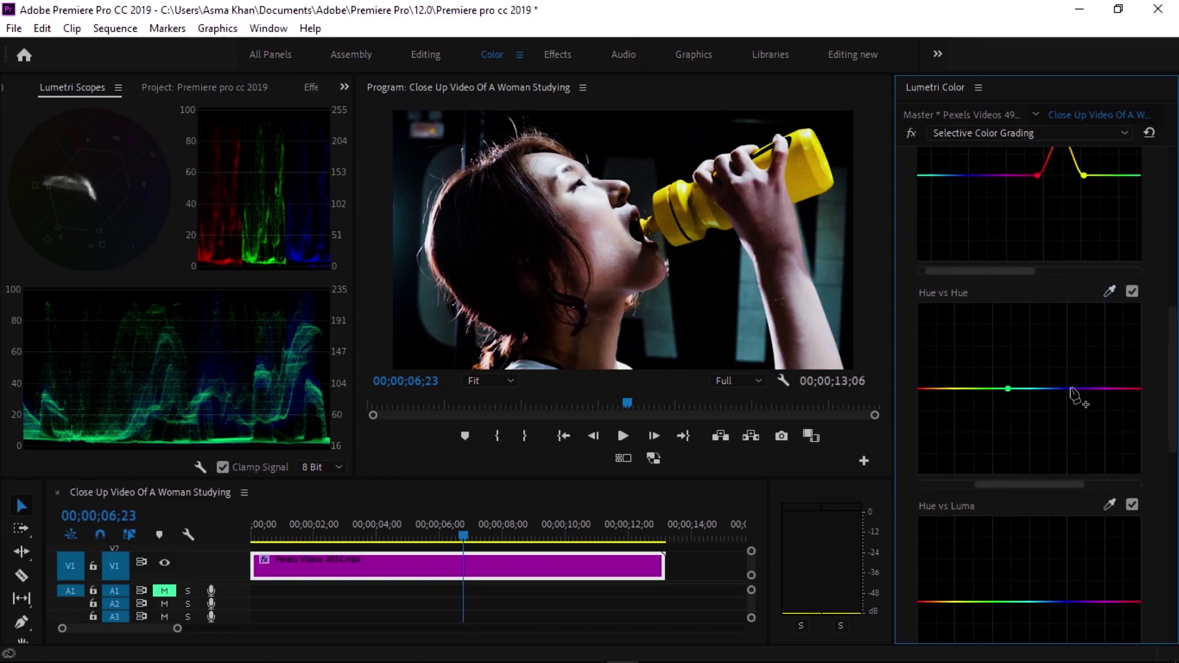
drag(1050, 390, 1053, 418)
scroll(1060, 420, down, 2)
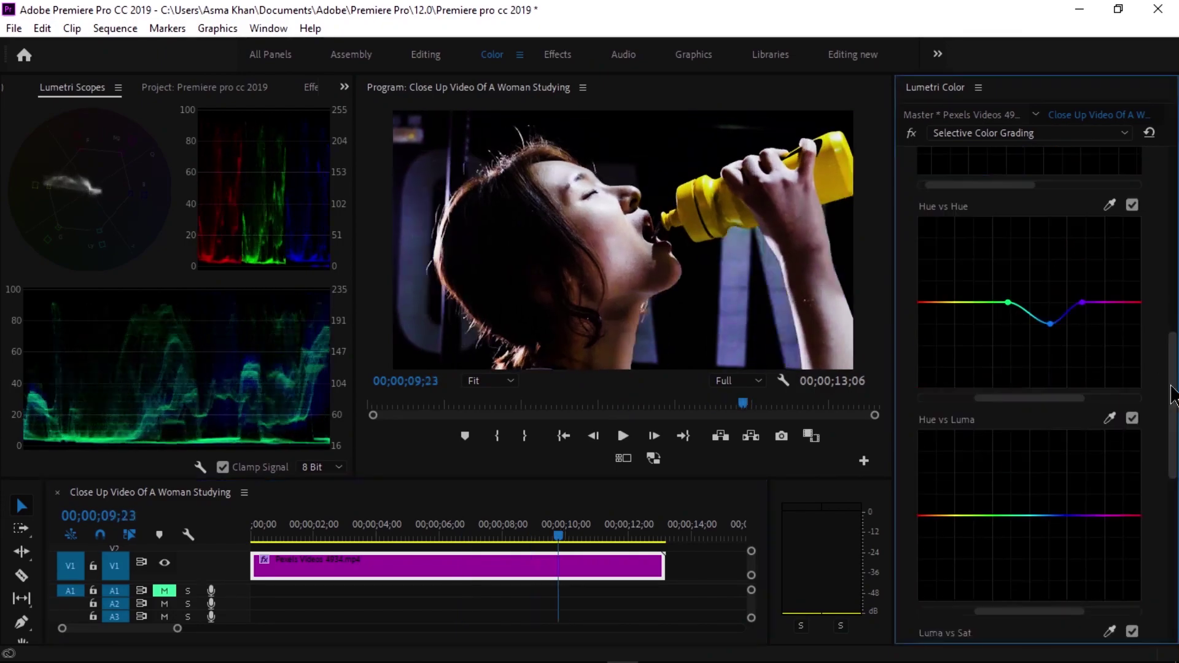
scroll(1059, 418, down, 2)
Raise a peak on the Hue vs Luma curve and add three Luma vs Sat points
click(978, 425)
click(929, 425)
mouse_move(952, 425)
mouse_down()
mouse_move(954, 385)
mouse_move(976, 397)
mouse_up()
scroll(1029, 419, down, 2)
scroll(1029, 419, down, 2)
click(946, 421)
click(1005, 421)
click(329, 534)
On a later frame, pull the Sat vs Sat curve down and lift one of its points
drag(330, 538, 537, 540)
scroll(1056, 400, down, 4)
click(965, 382)
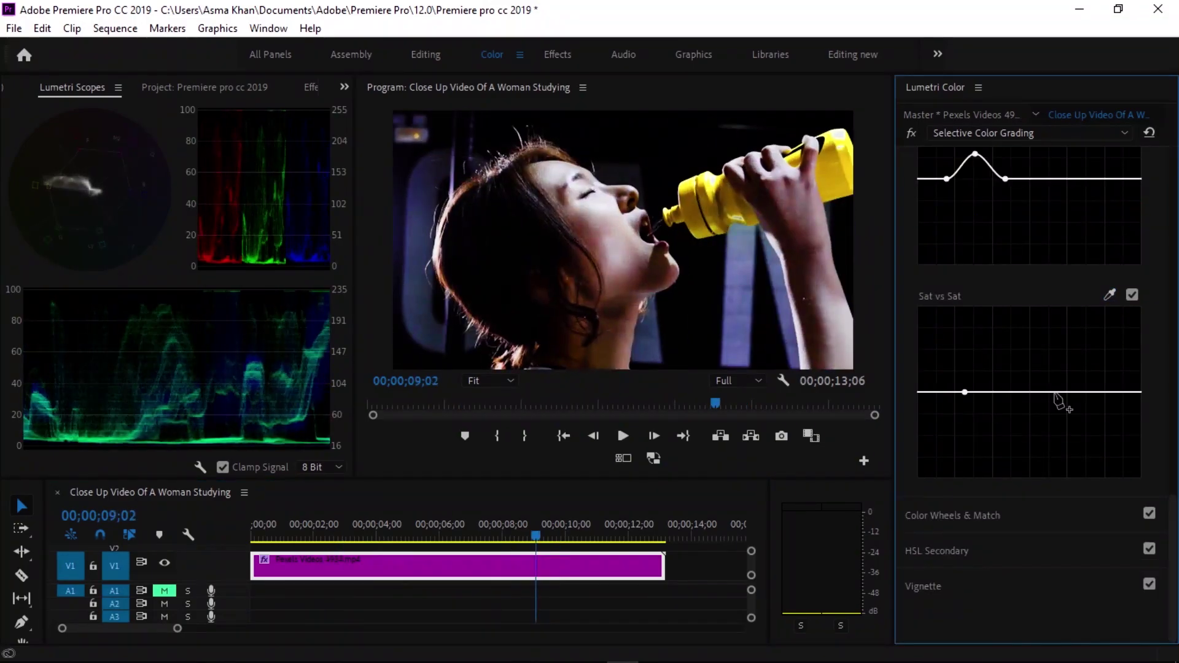
drag(1057, 382, 1066, 445)
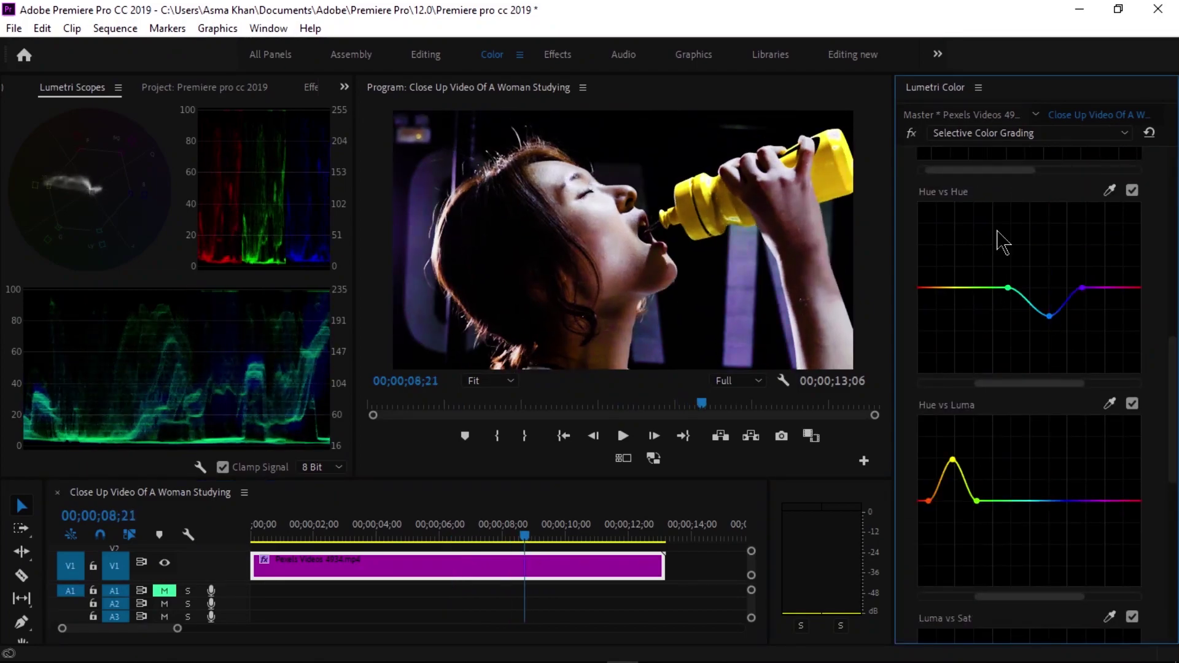
scroll(1029, 415, down, 2)
scroll(1029, 415, down, 3)
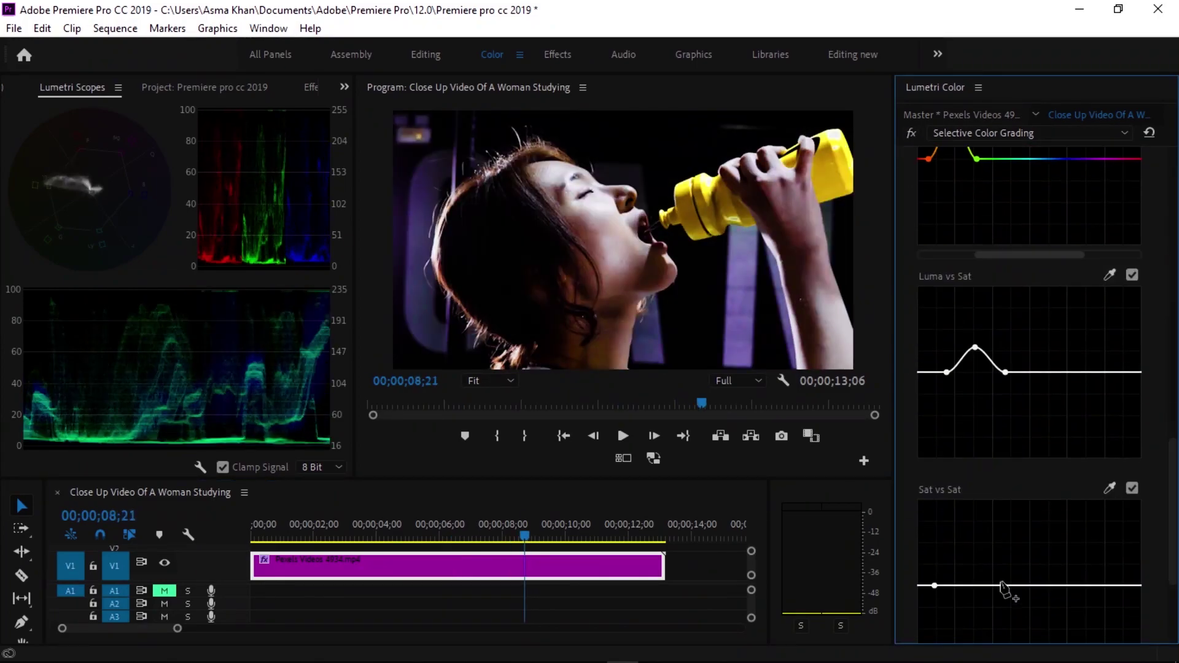
drag(959, 585, 959, 513)
drag(975, 372, 975, 334)
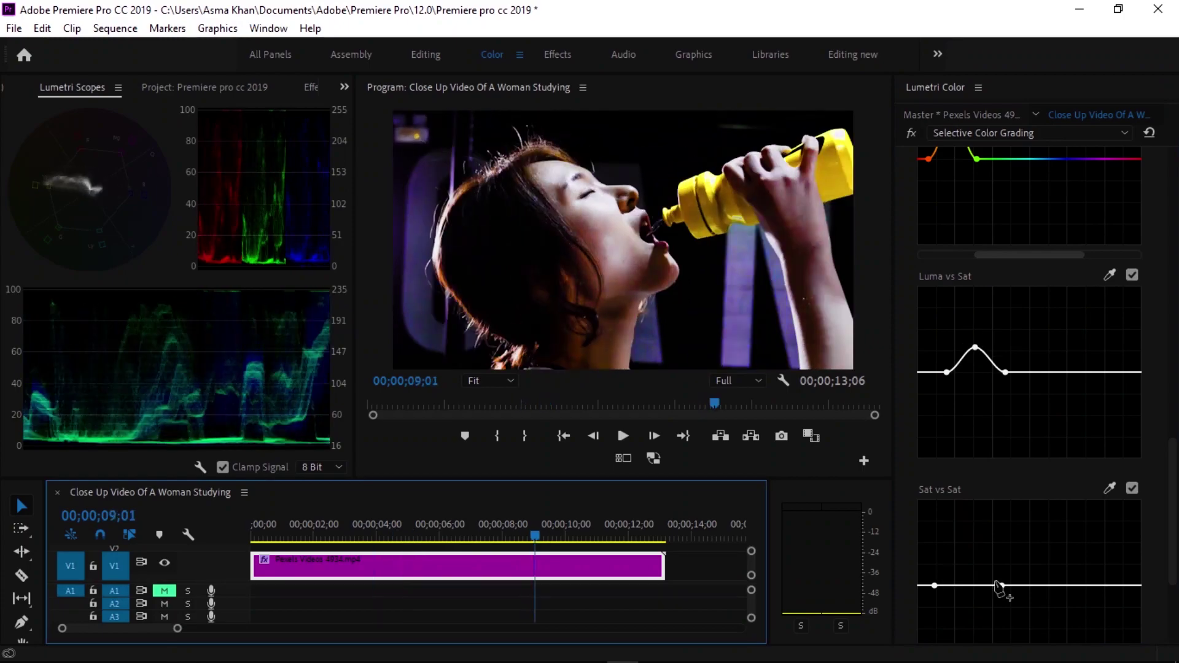
mouse_move(1002, 584)
mouse_down()
mouse_move(1011, 540)
mouse_move(1056, 589)
mouse_up()
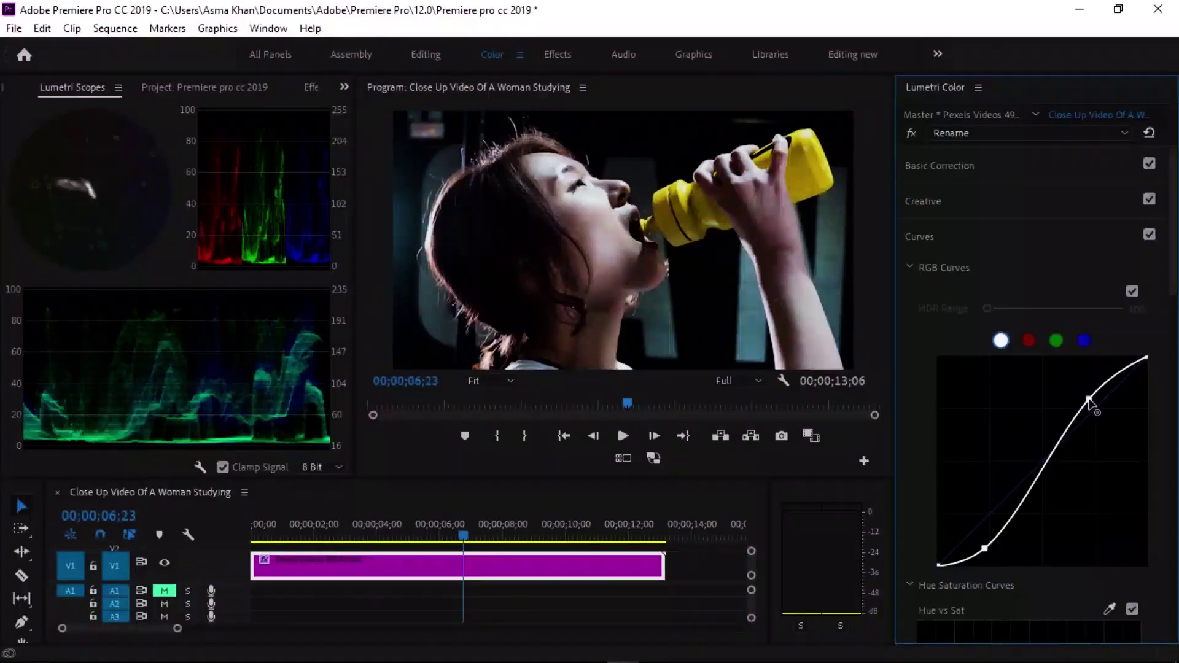
scroll(1175, 241, down, 5)
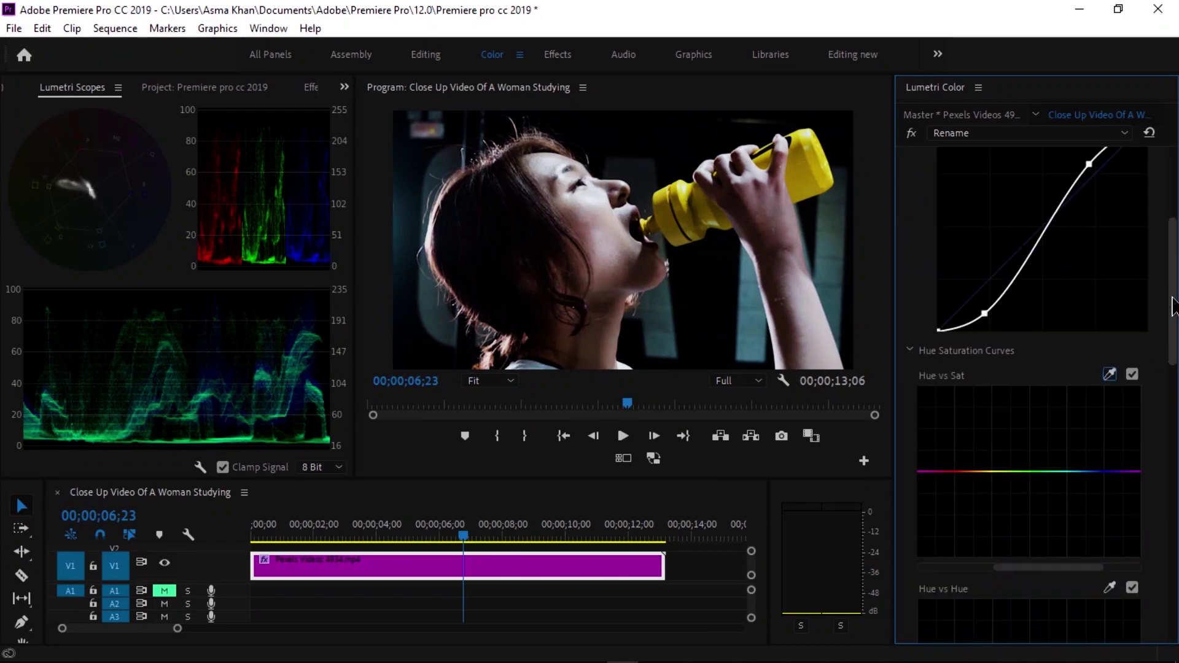
scroll(1124, 148, up, 1)
Rename the Lumetri Color effect to 'Selective Color Grading'
click(1121, 135)
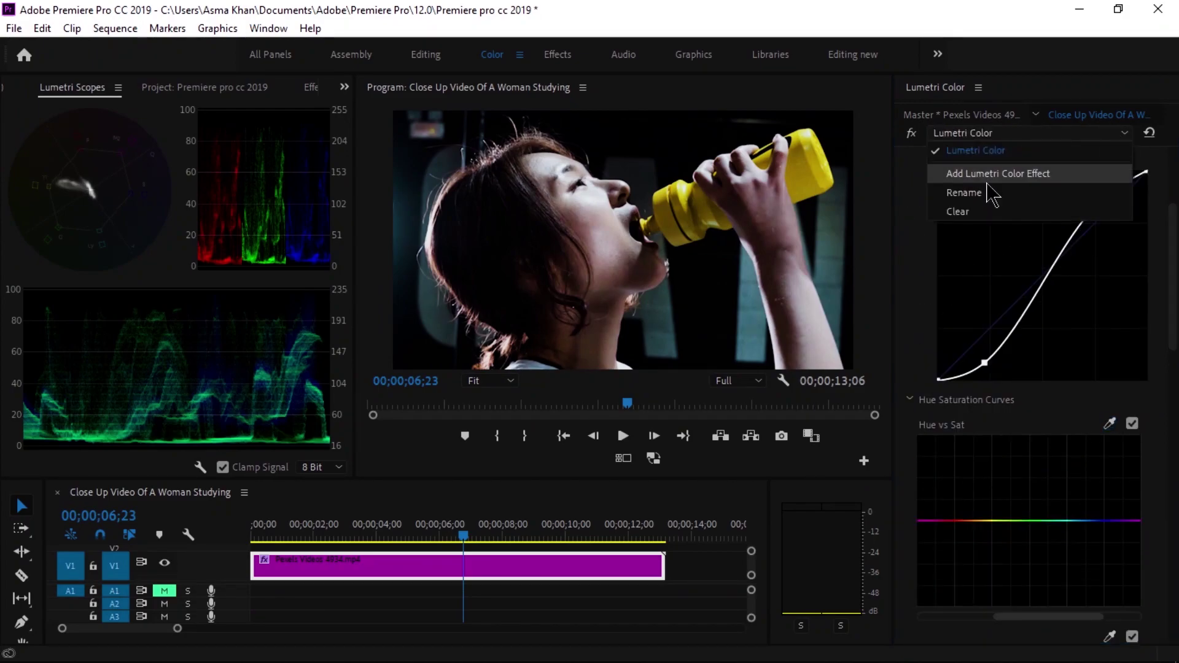
click(965, 193)
text(Selective Color Grading)
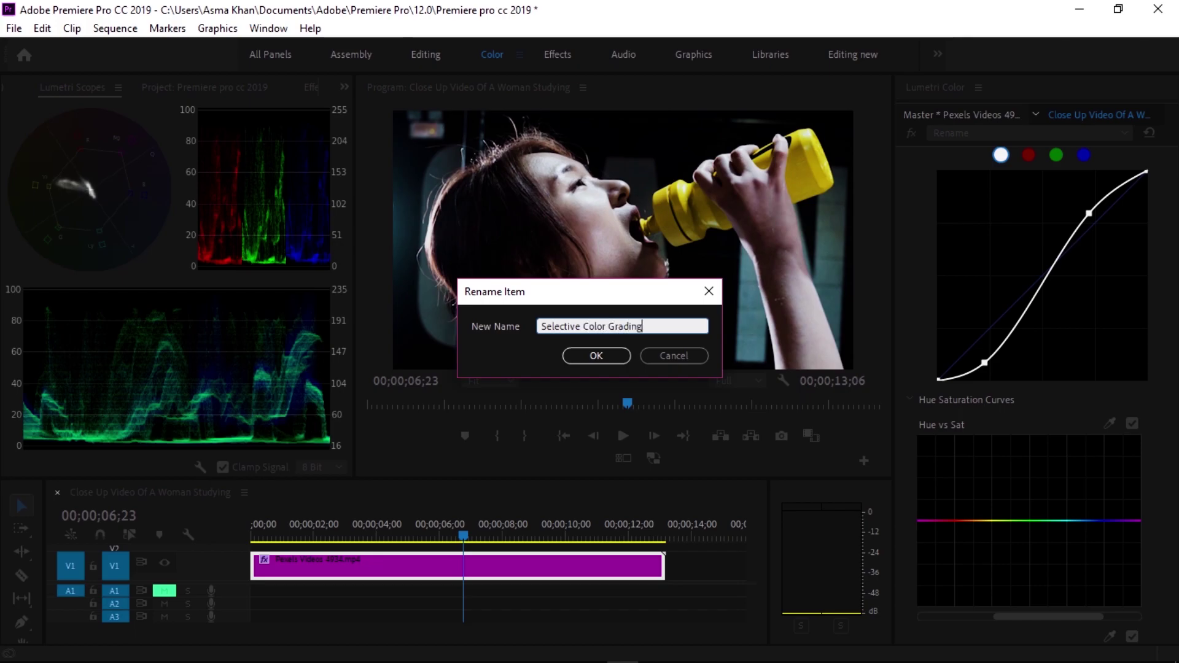
click(597, 356)
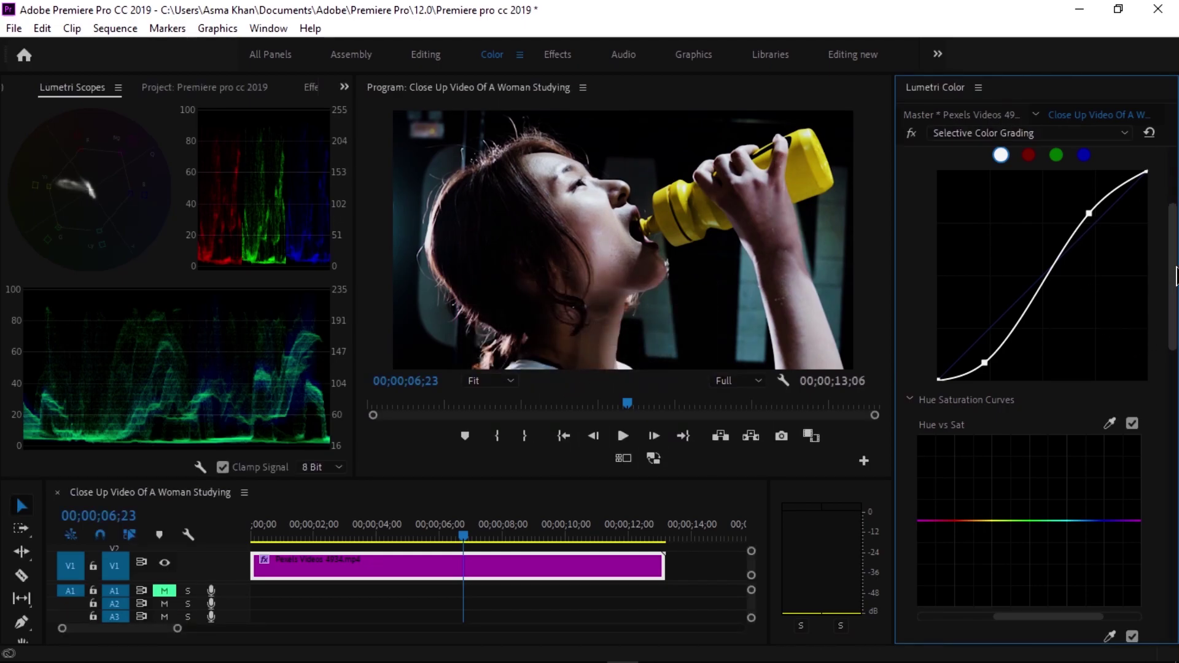
scroll(1161, 286, up, 1)
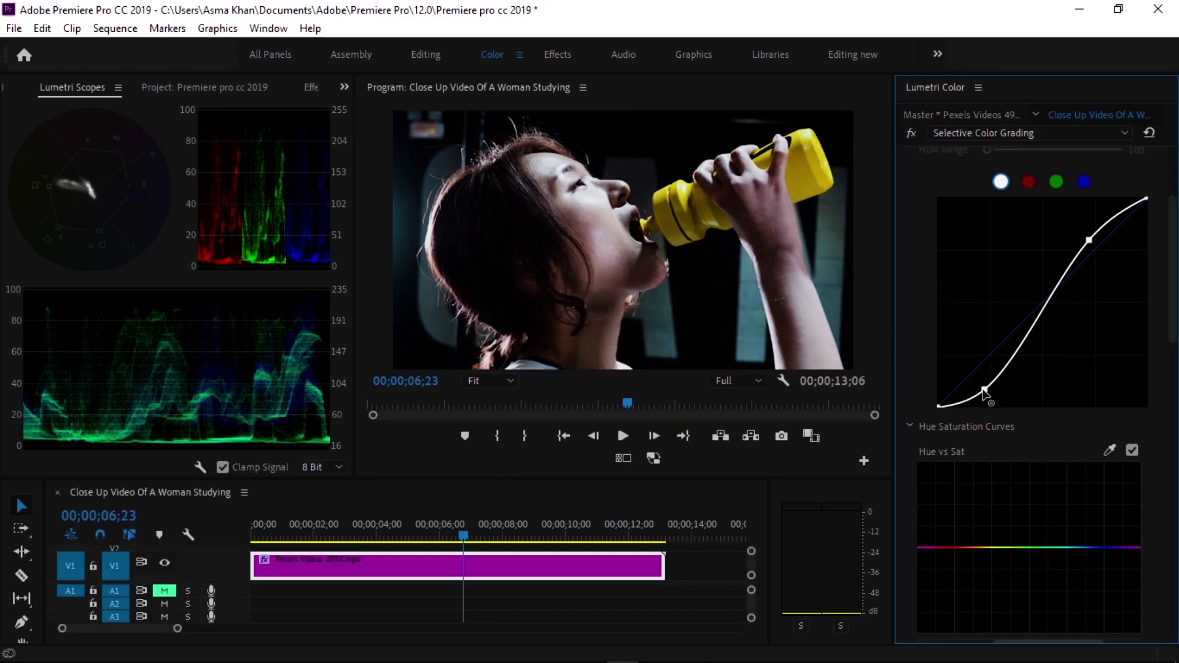
Nudge the RGB curve's shadow point, brighten the highlights, then lift the shadows
drag(984, 391, 987, 395)
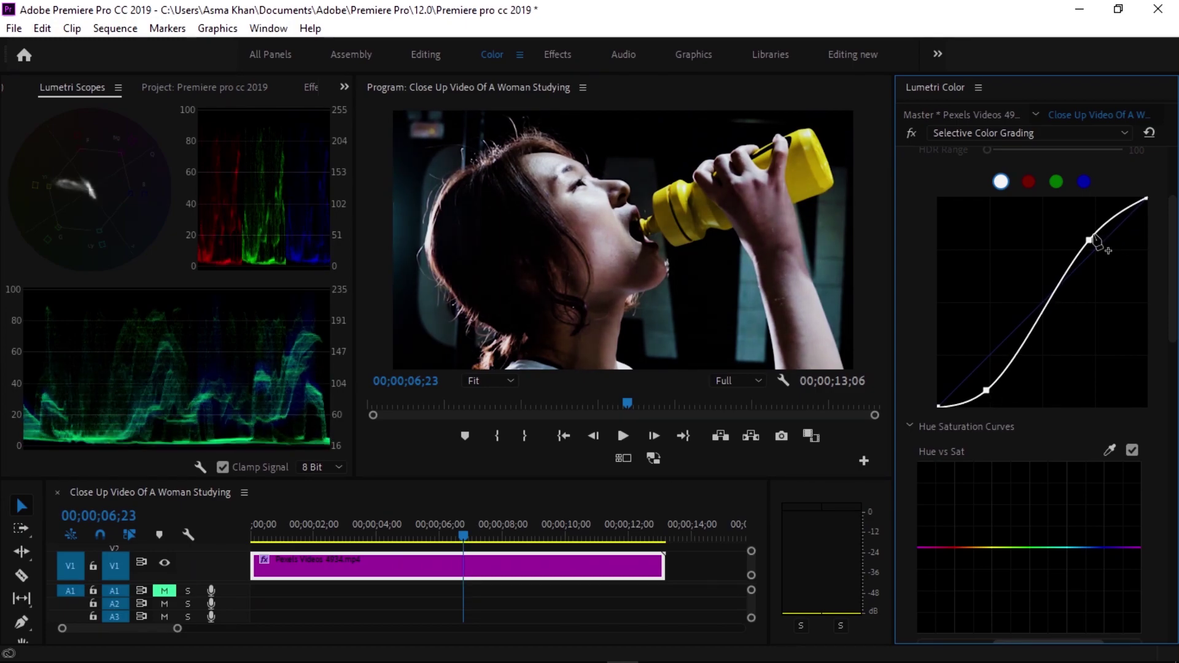
drag(1088, 242, 1081, 242)
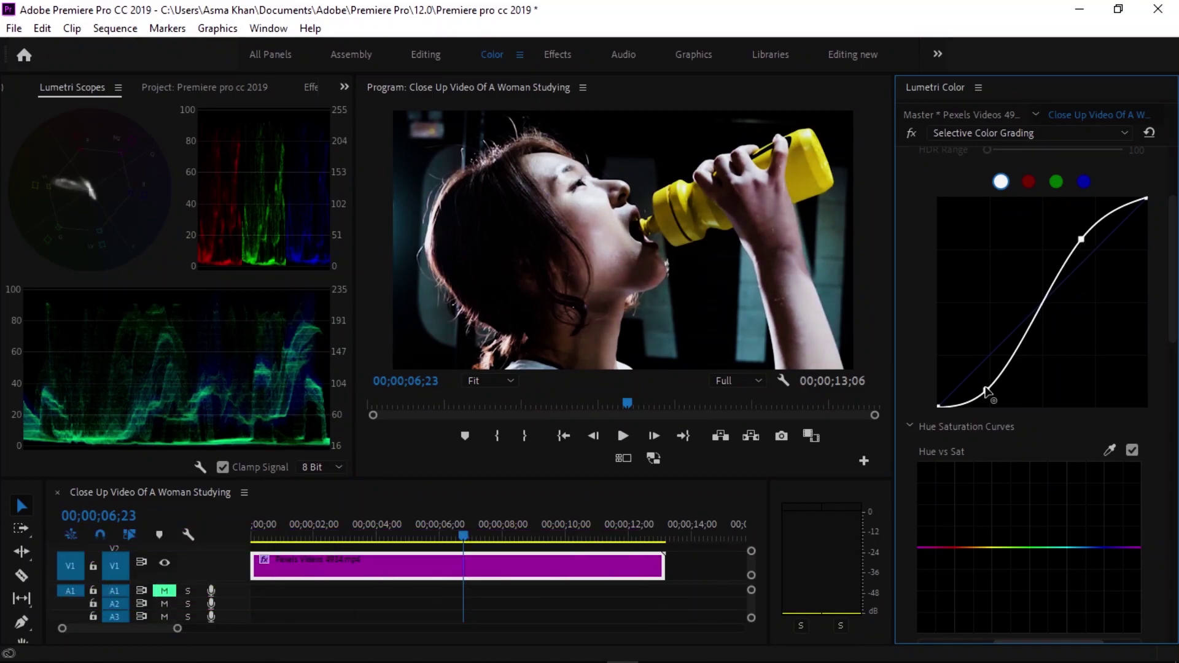
mouse_move(987, 393)
mouse_down()
mouse_move(997, 378)
mouse_move(1010, 387)
mouse_up()
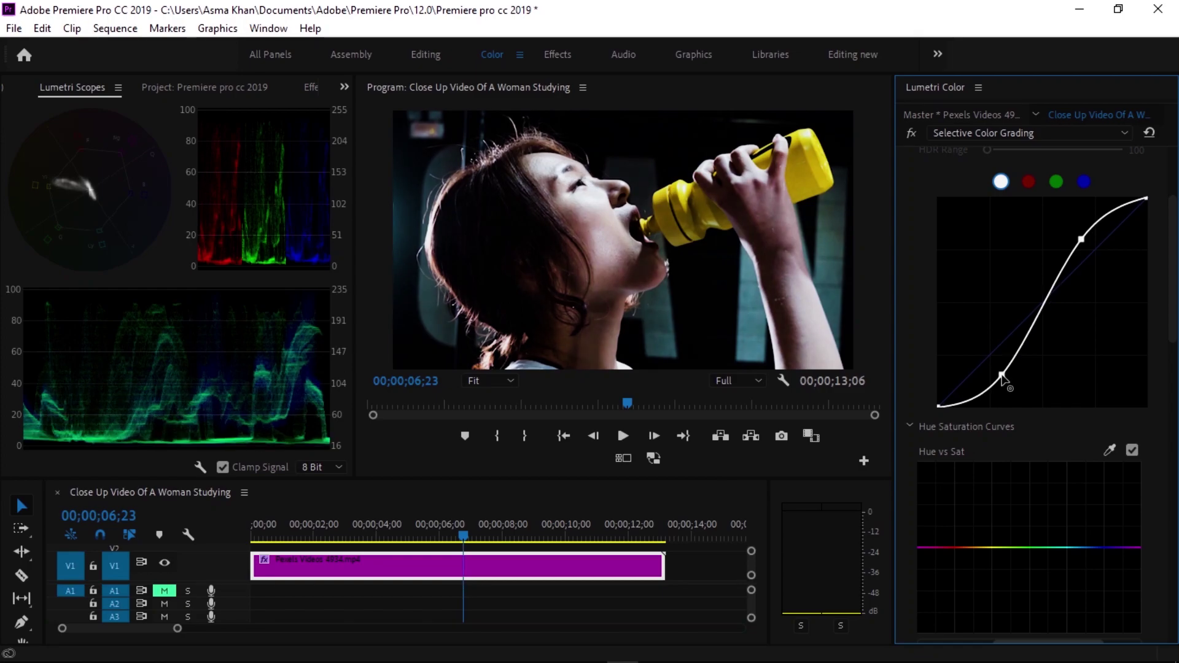
scroll(1168, 318, down, 3)
scroll(927, 304, down, 1)
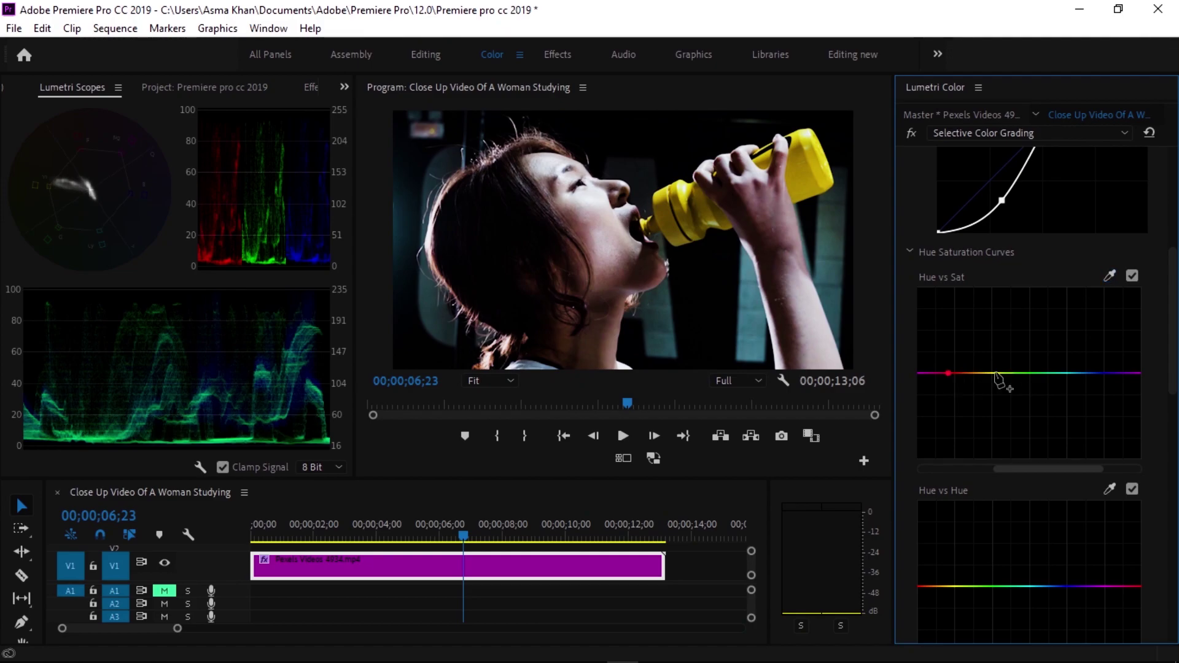
Drag the Hue vs Sat curve point up to boost red and orange saturation
drag(971, 367, 976, 340)
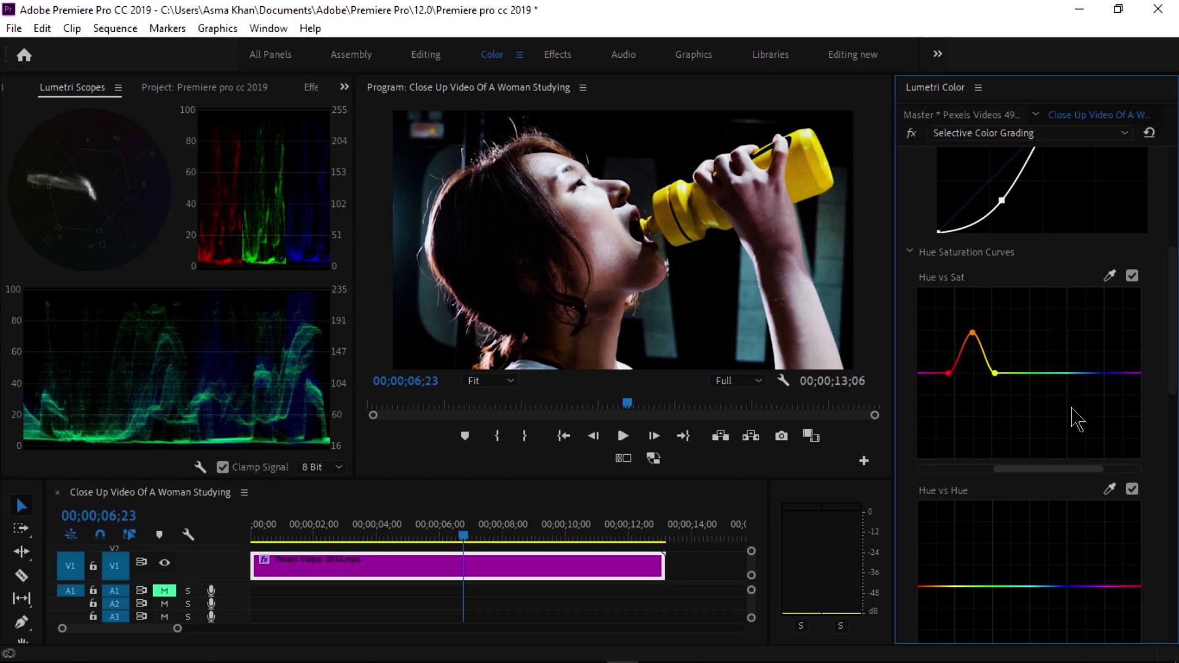
drag(1057, 478, 1098, 476)
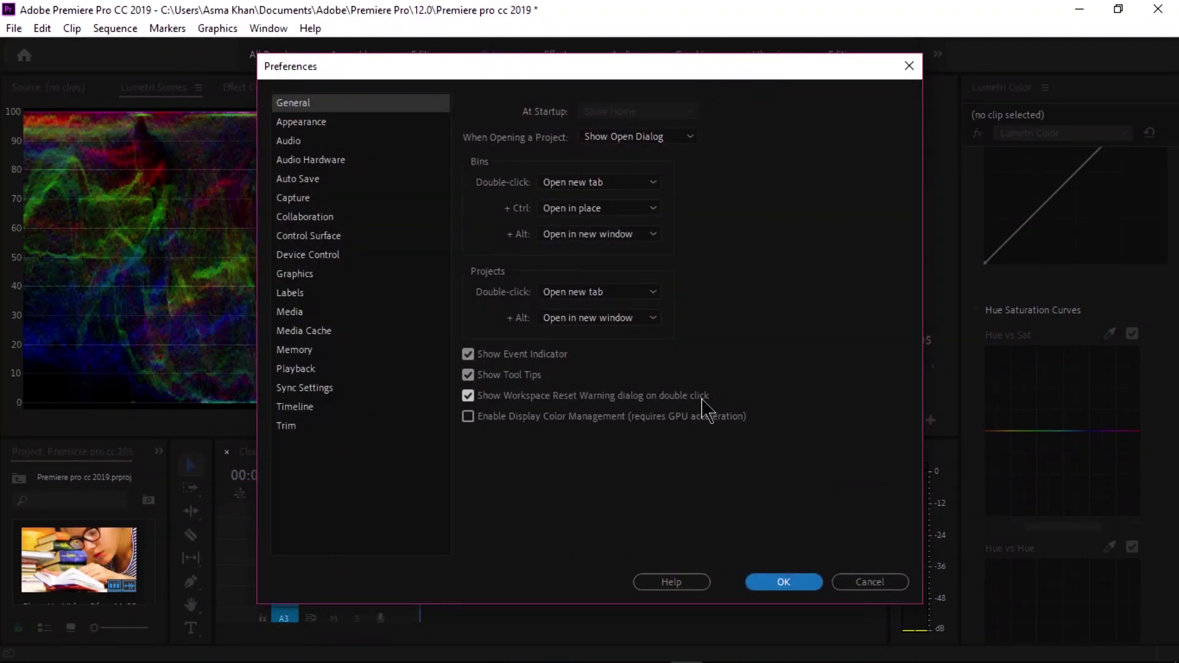
Turn on Enable Display Color Management and confirm the Preferences with OK
click(469, 417)
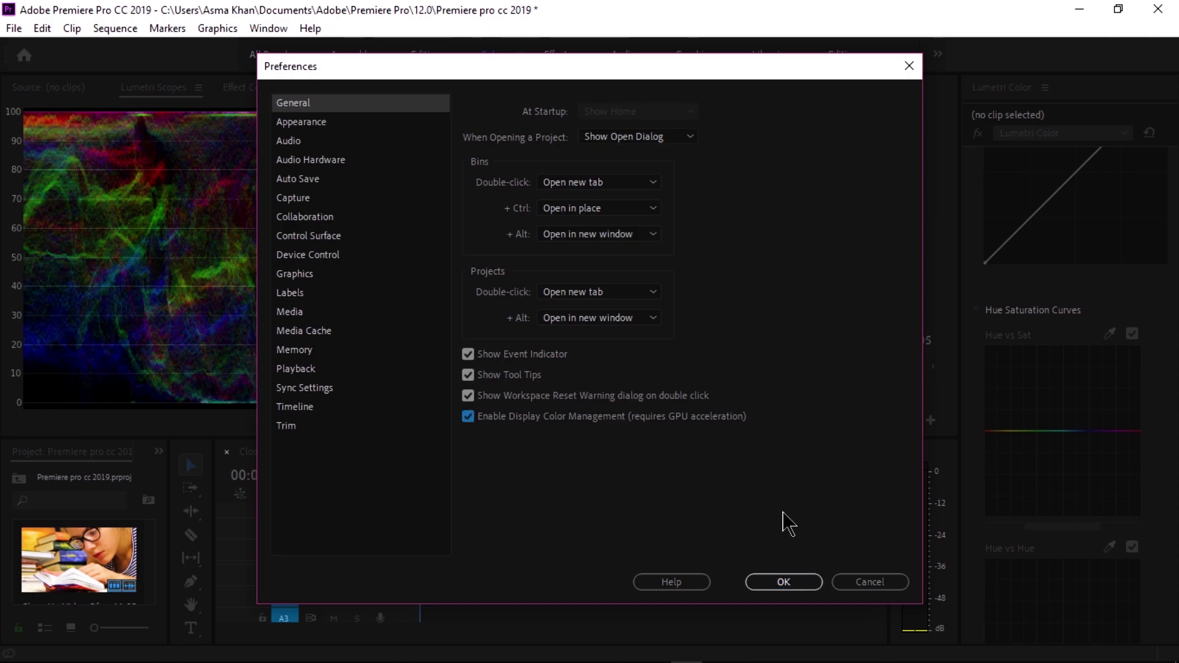
click(791, 584)
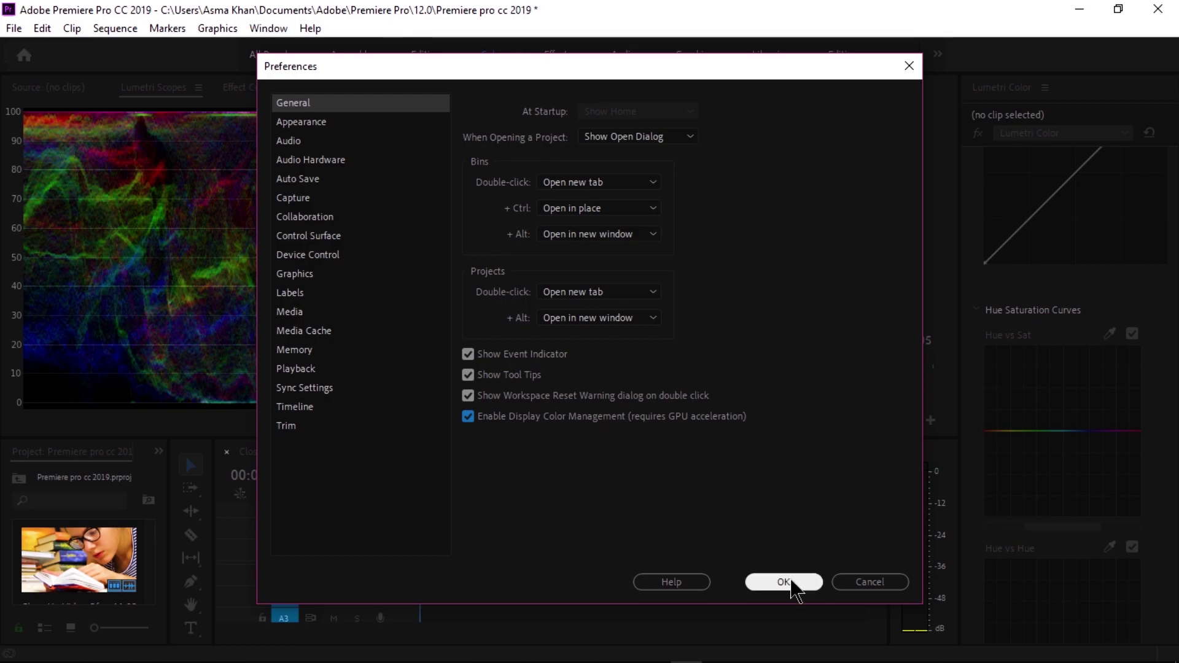